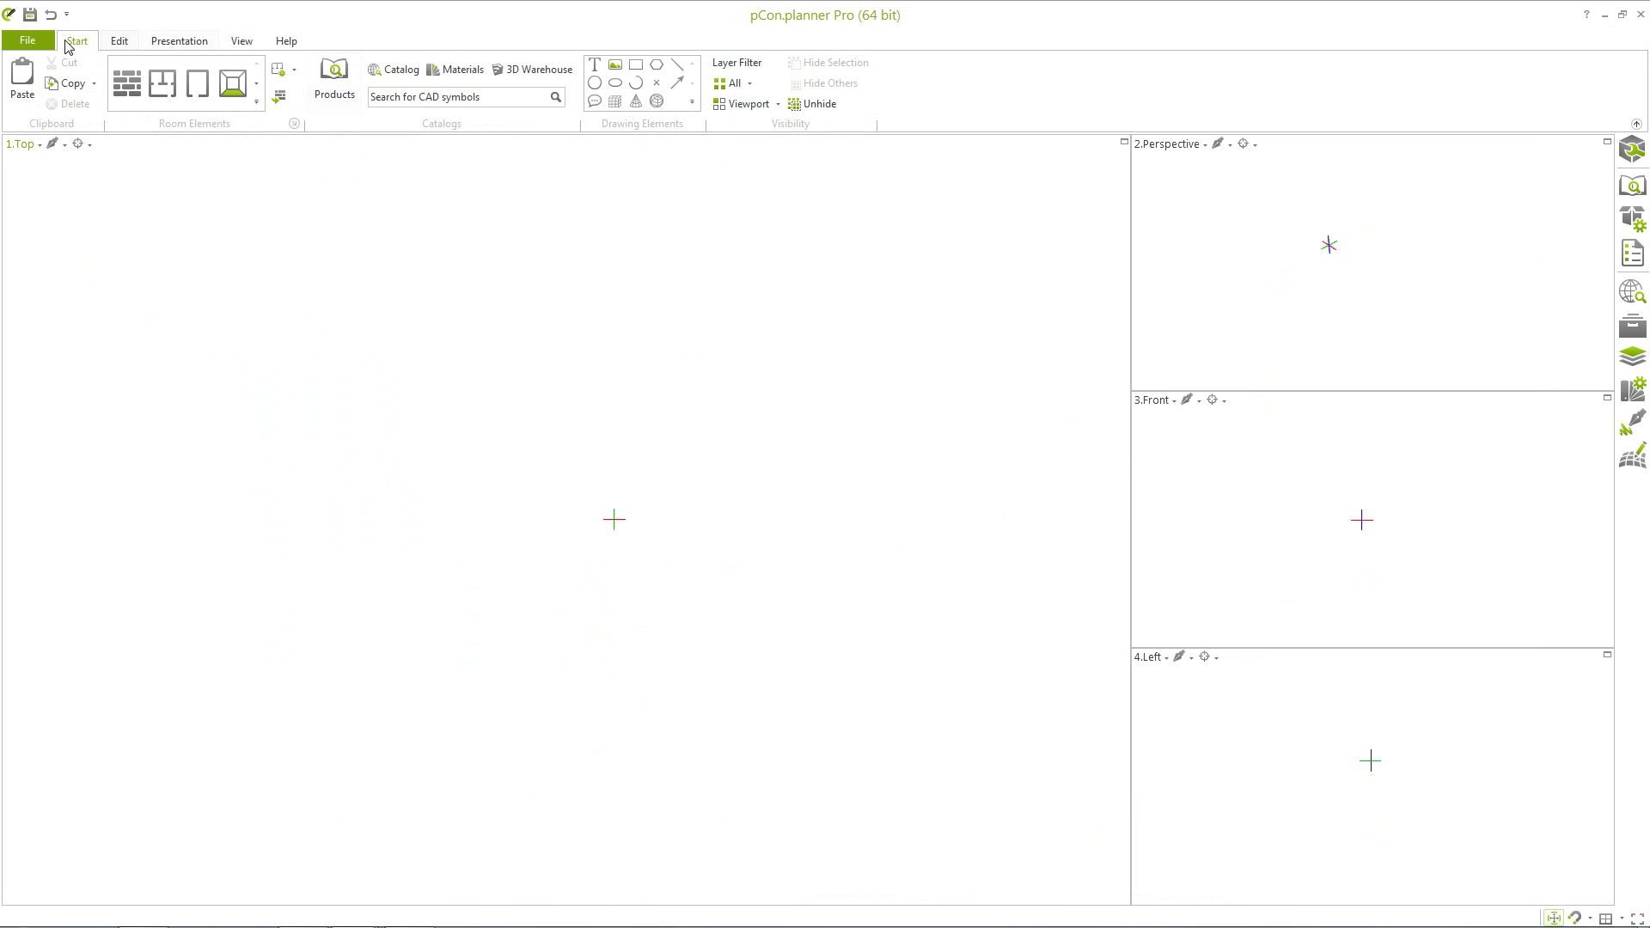
Draw a 1,6 m by 0,8 m rectangle for the tabletop and start moving it.
click(638, 70)
click(391, 369)
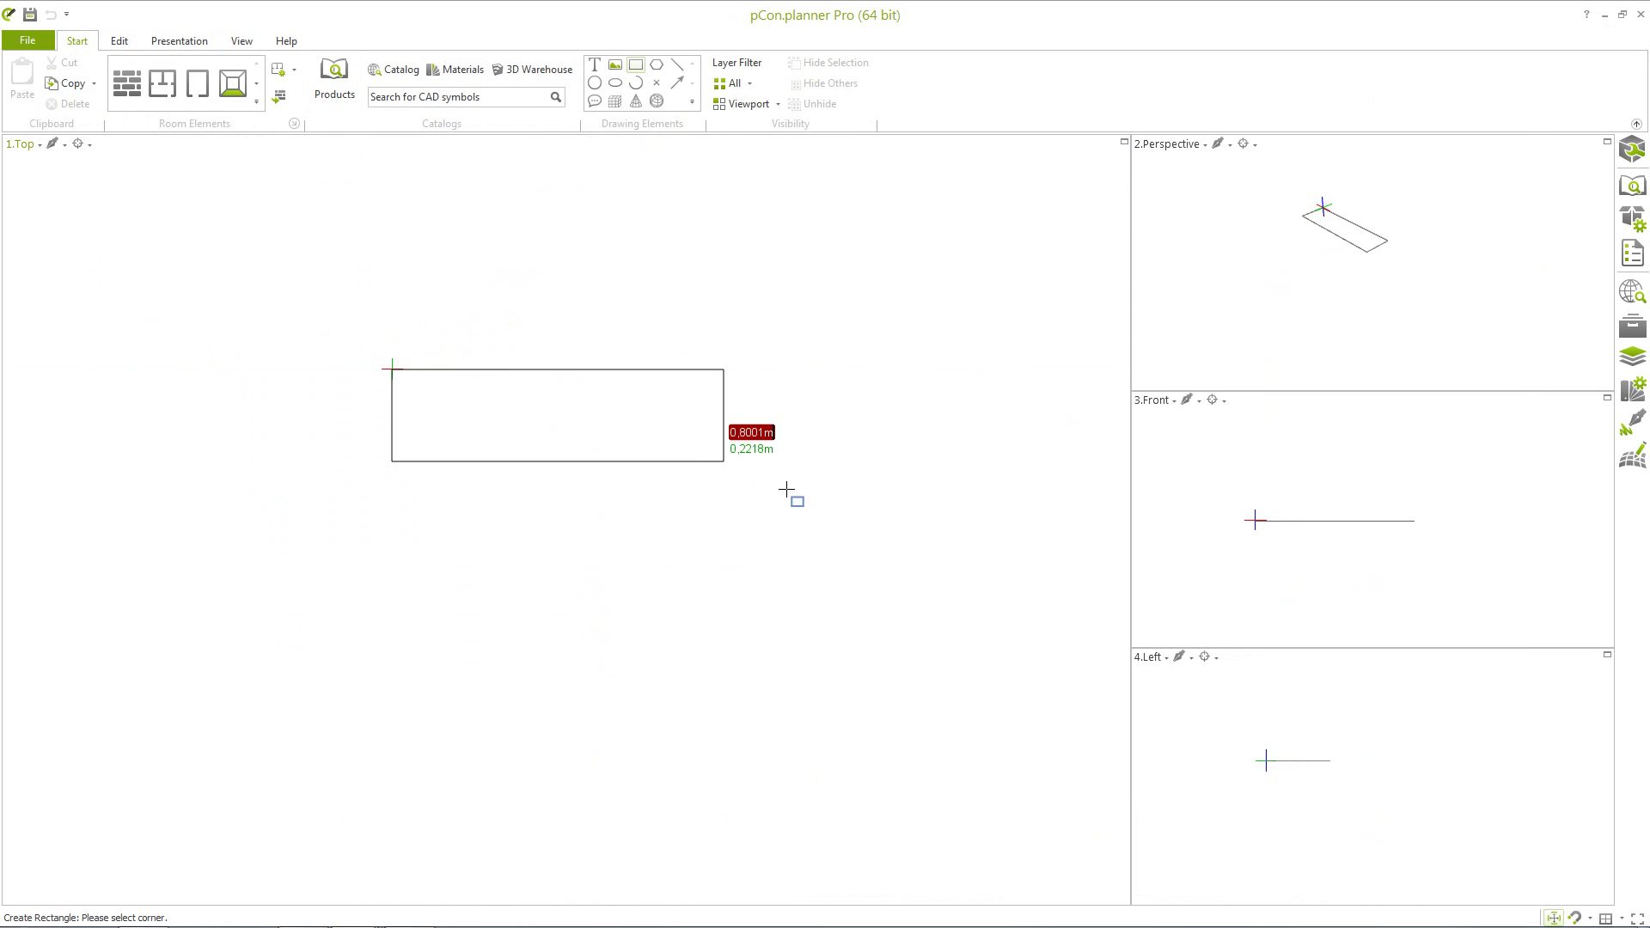
text(1)
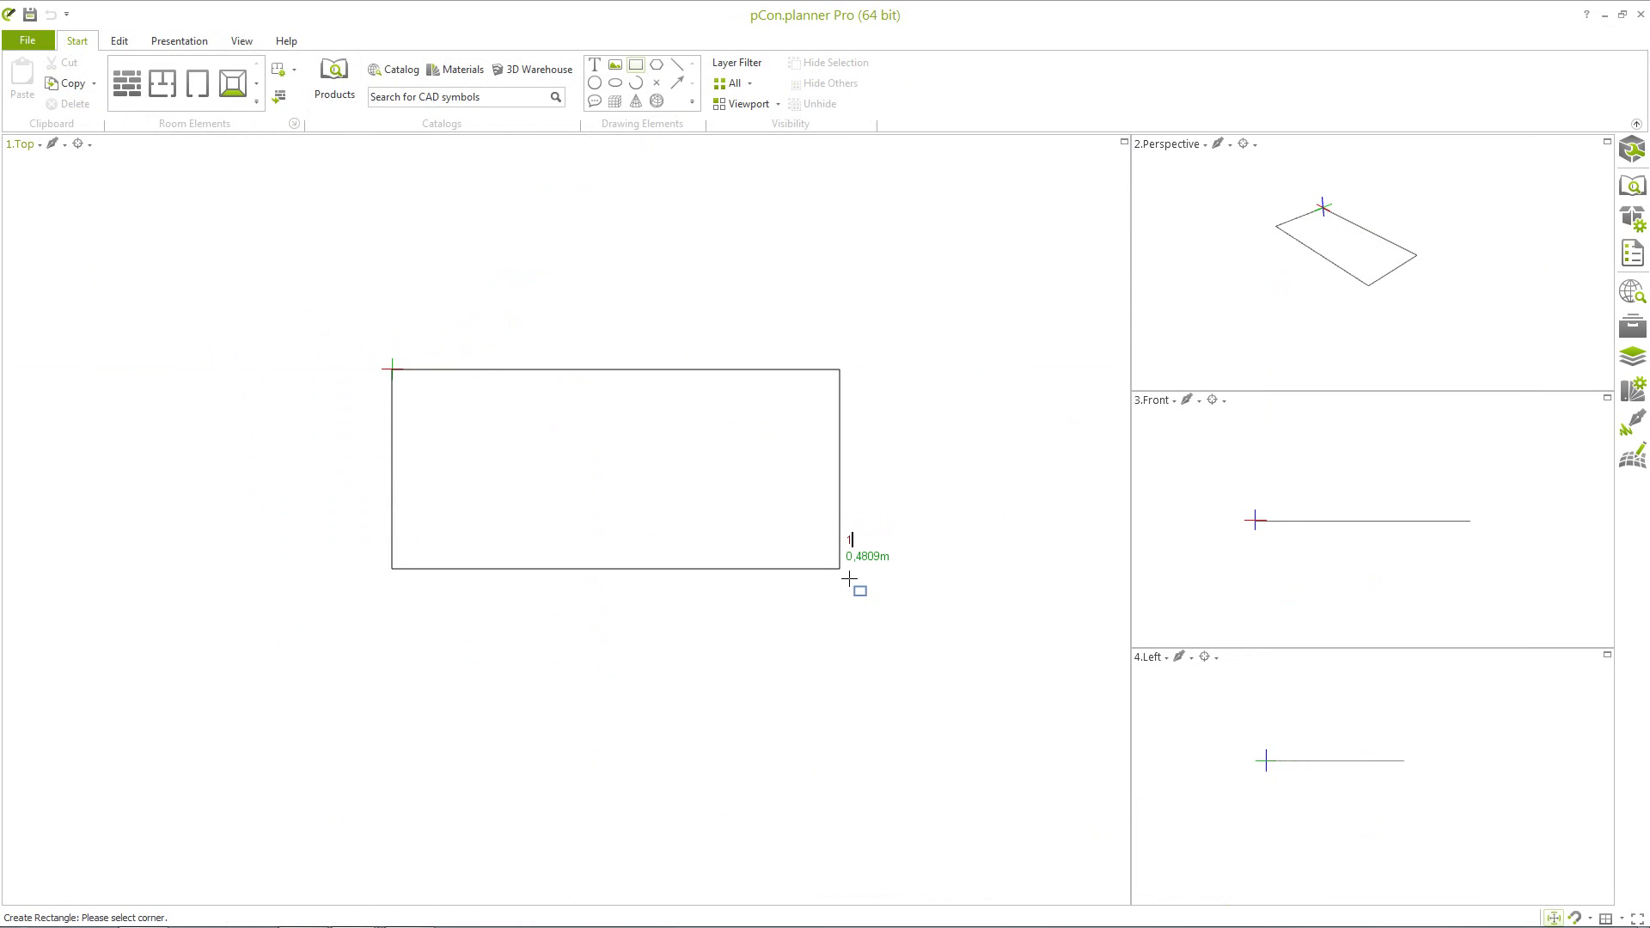
text(,6)
key(Tab)
text(0,8)
key(Return)
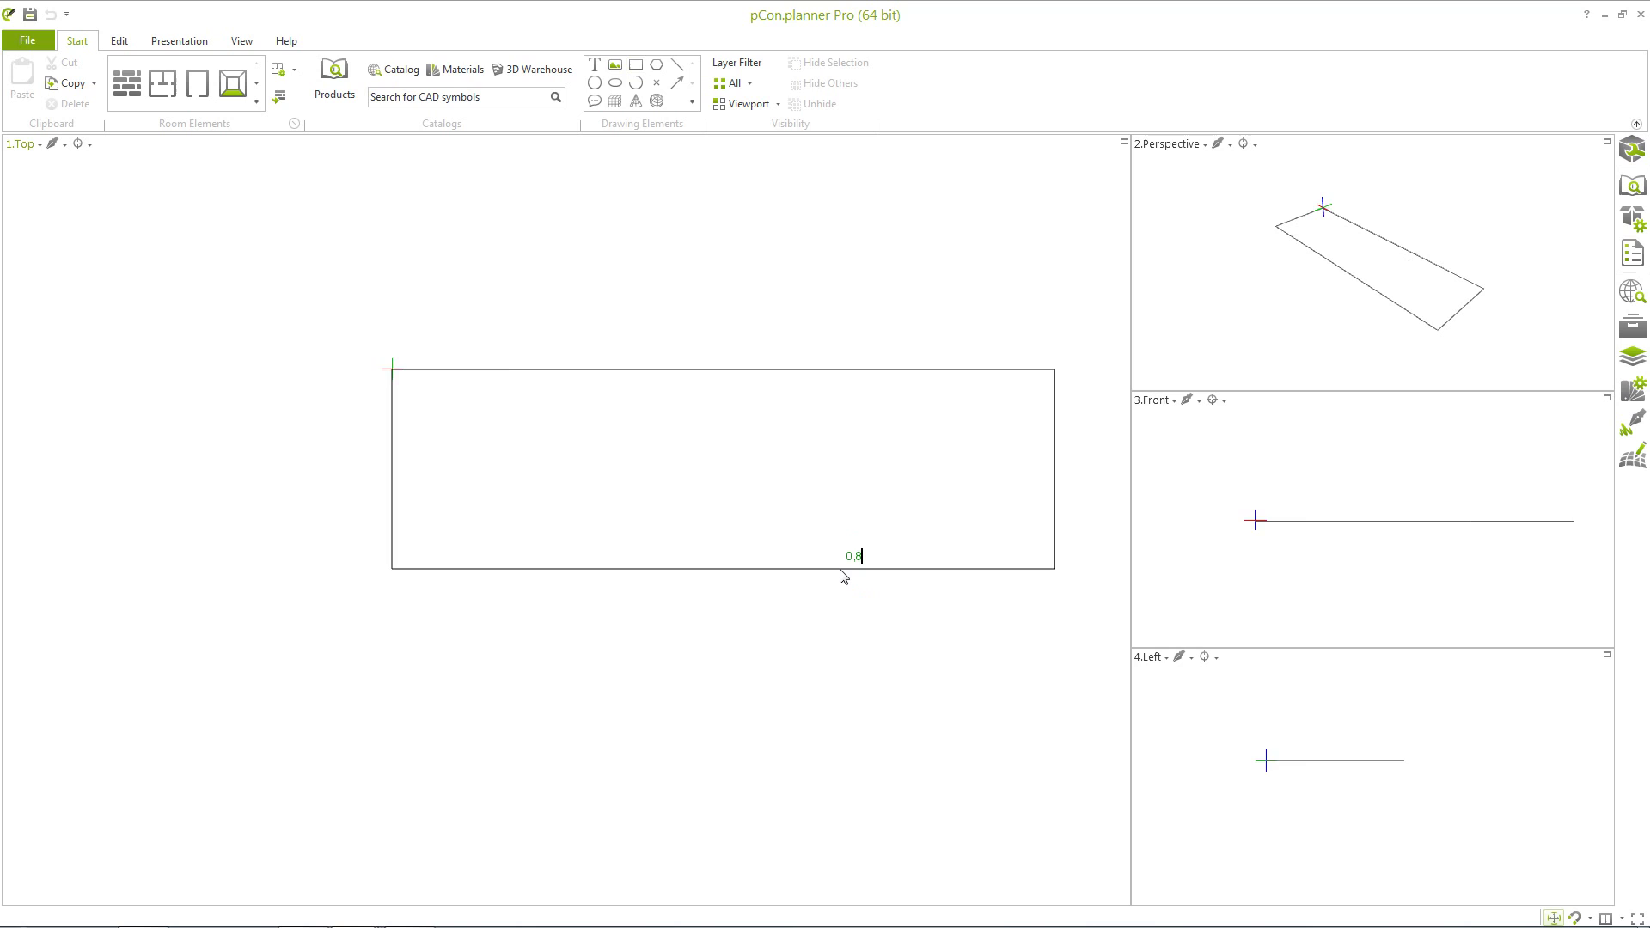
click(724, 535)
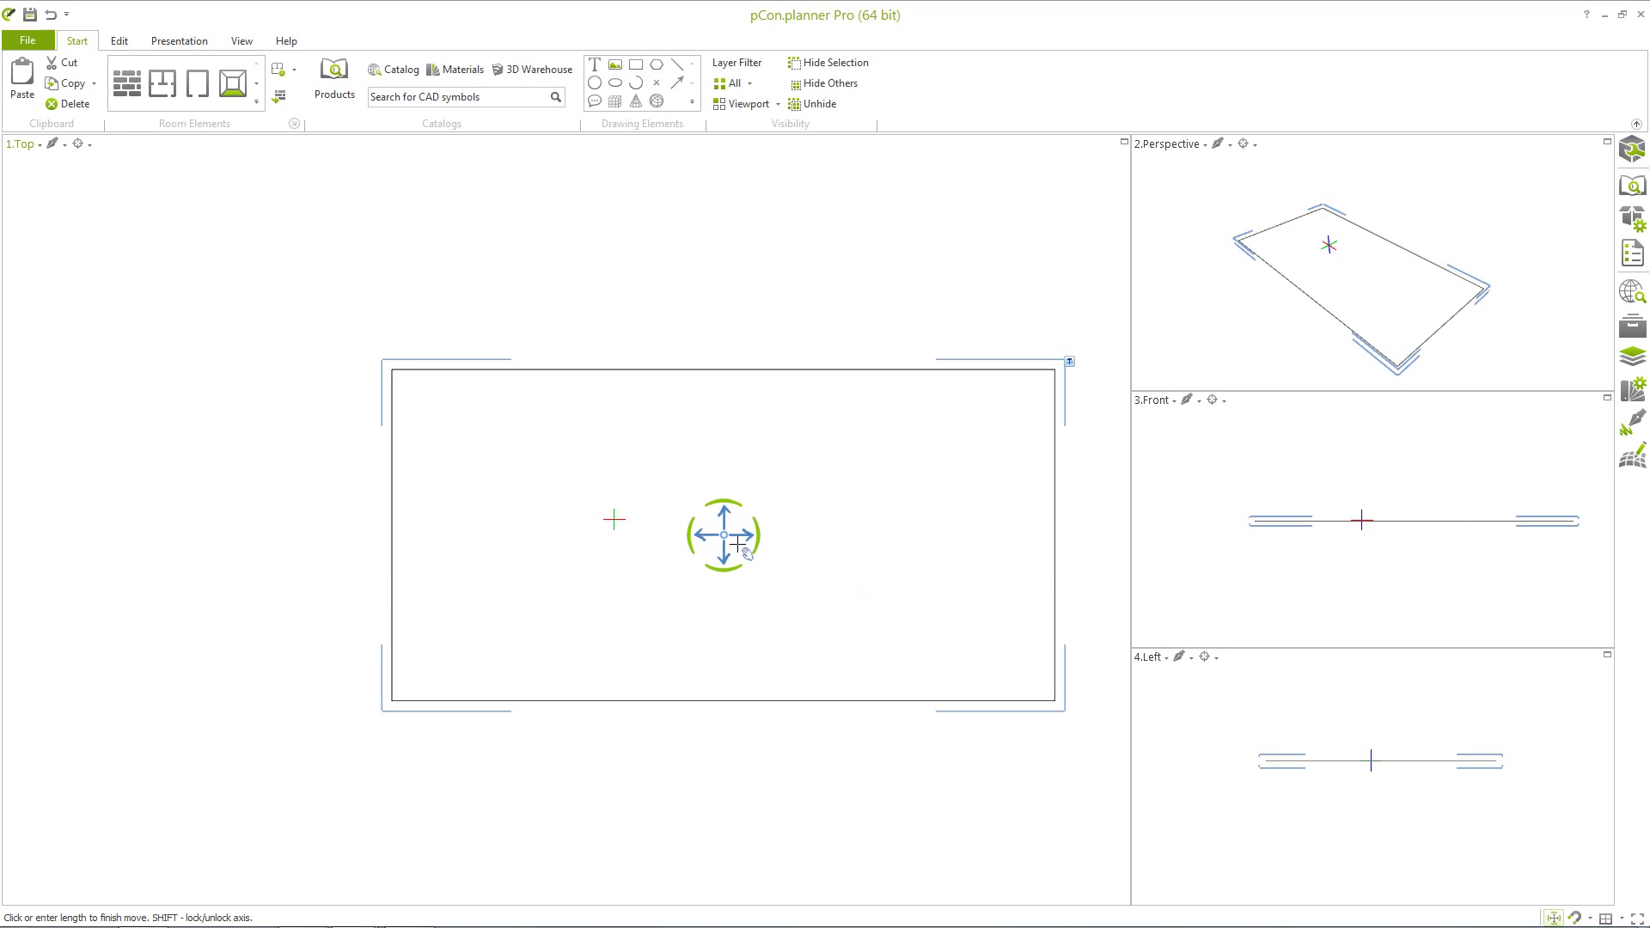
Drop the rectangle centred on the origin, then reselect it and show its colour and filling options.
click(620, 526)
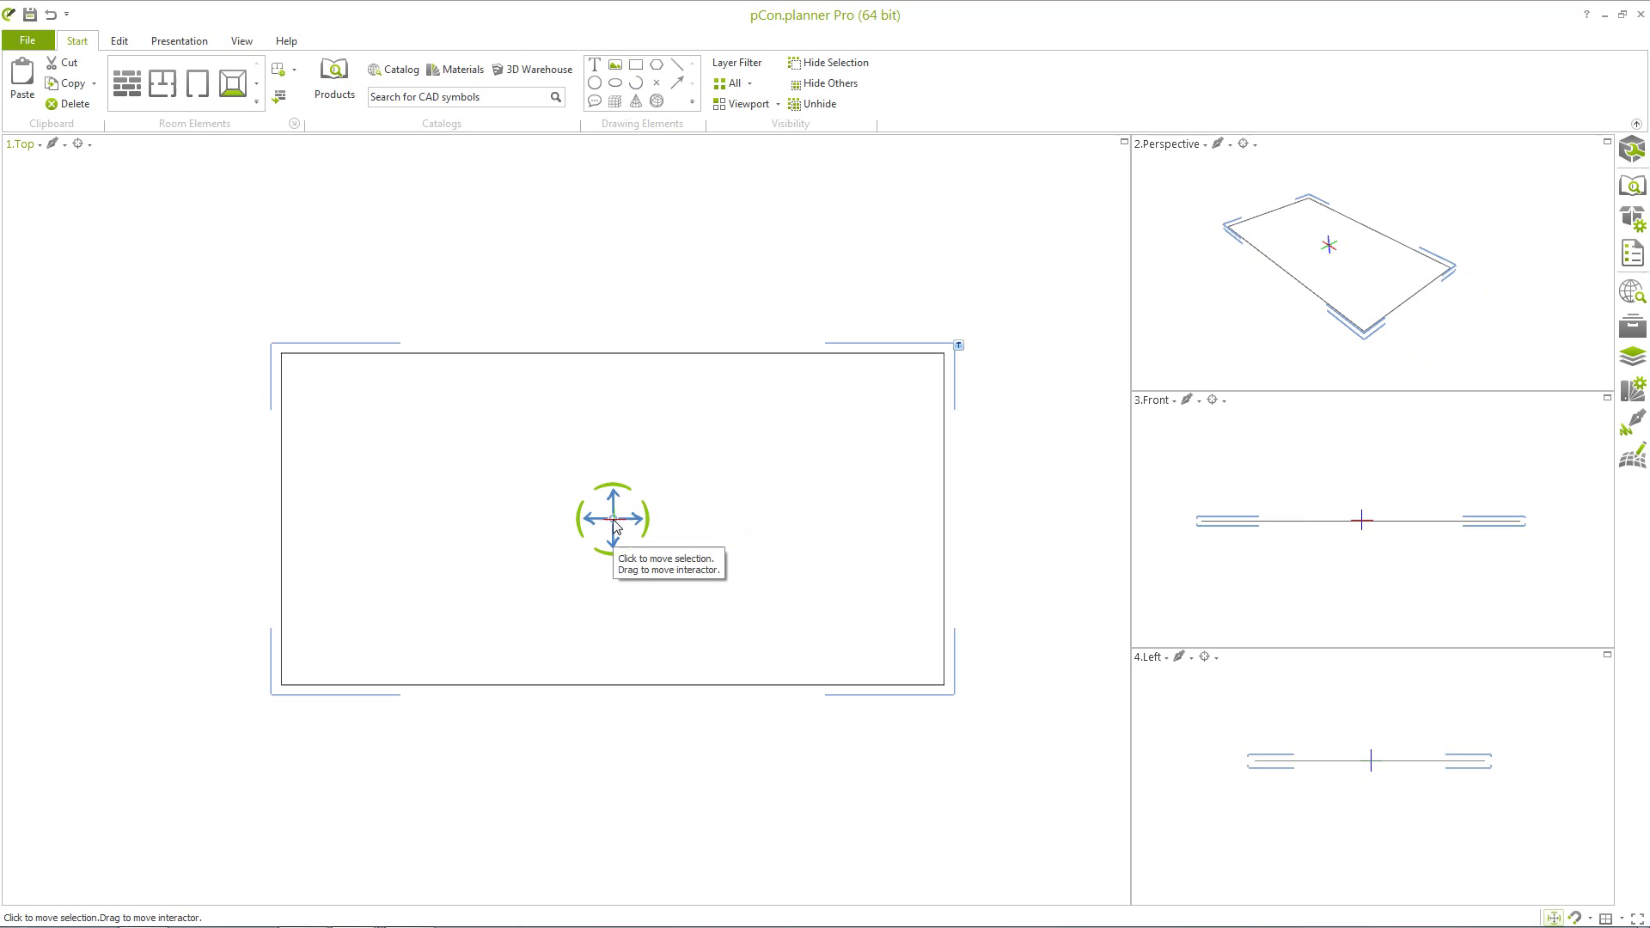
click(979, 527)
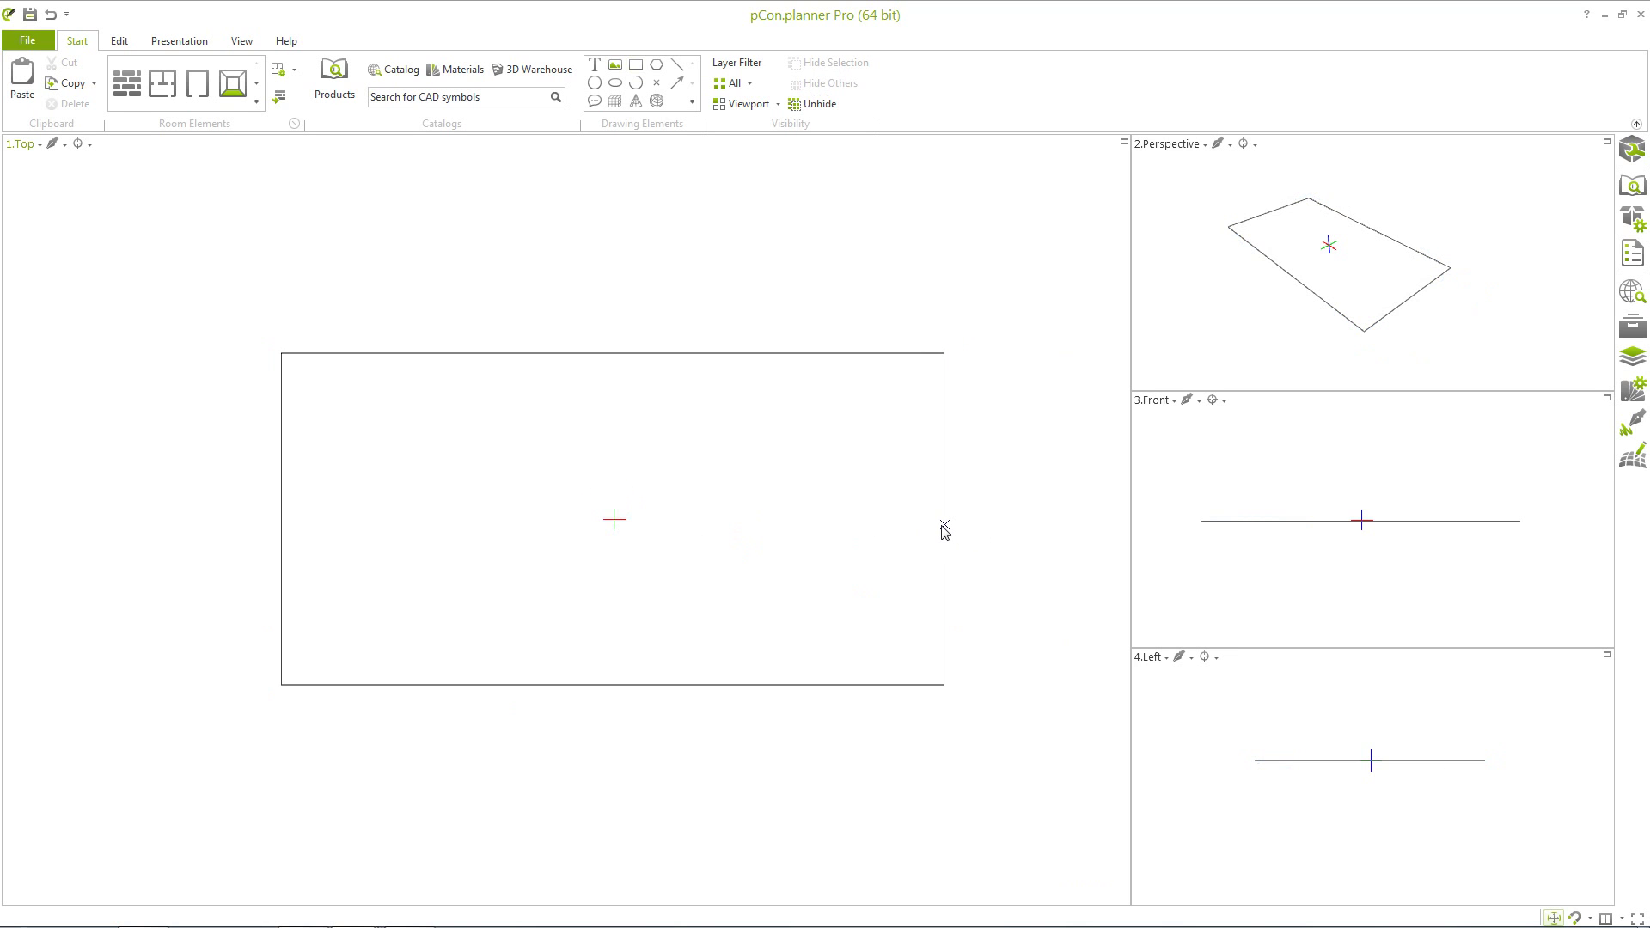
click(945, 528)
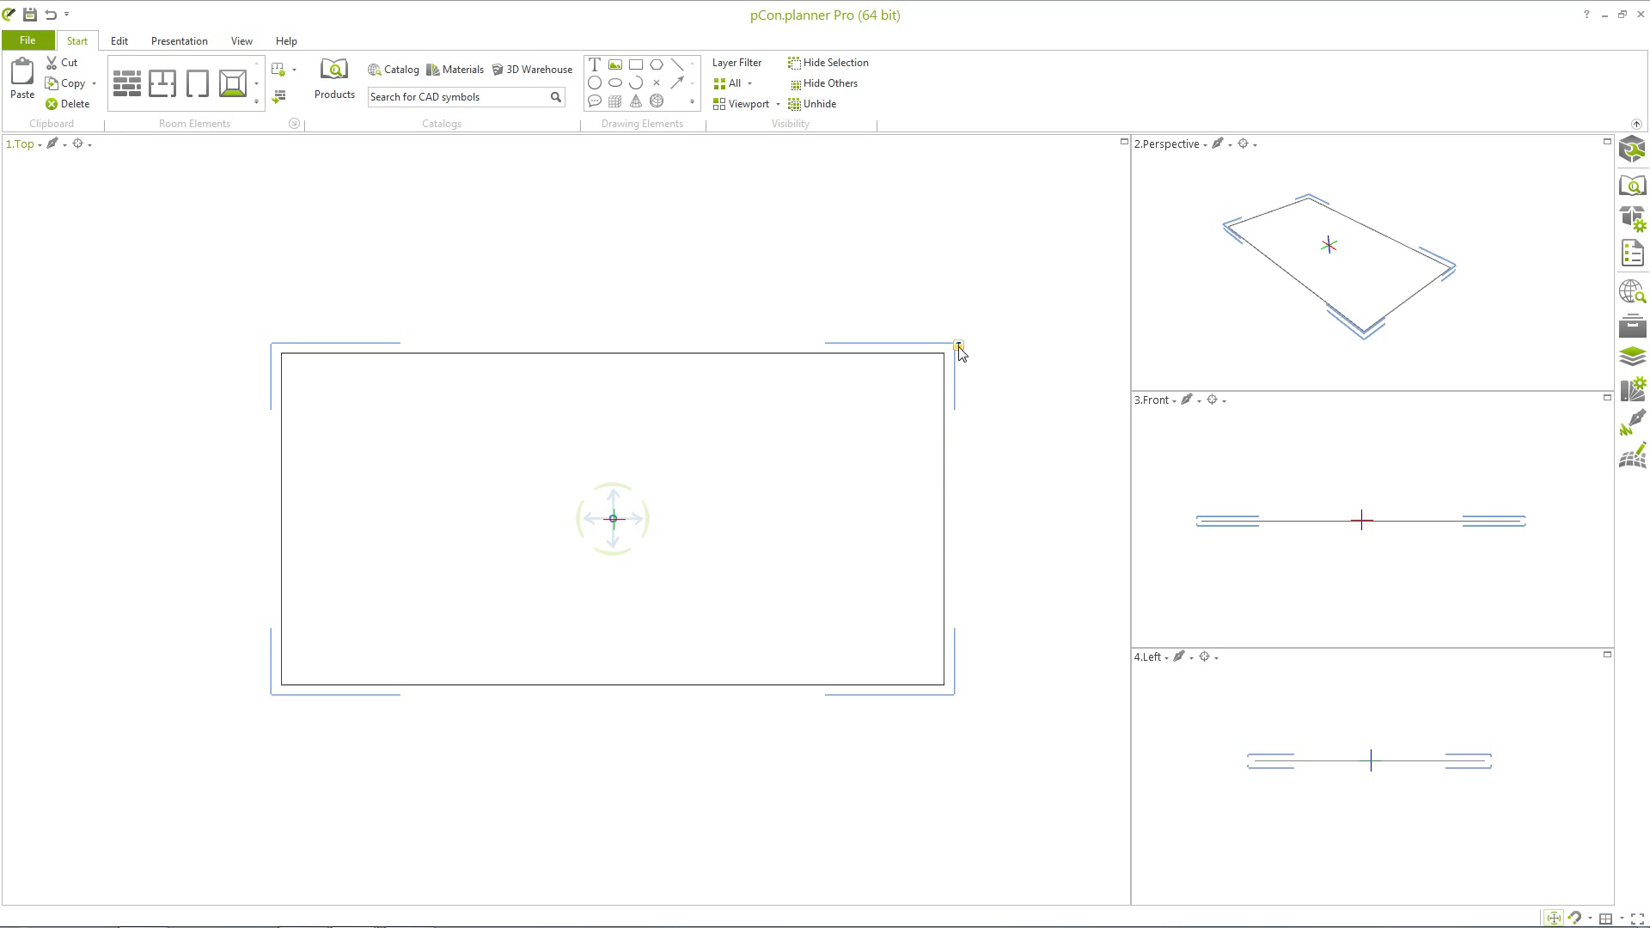
click(946, 468)
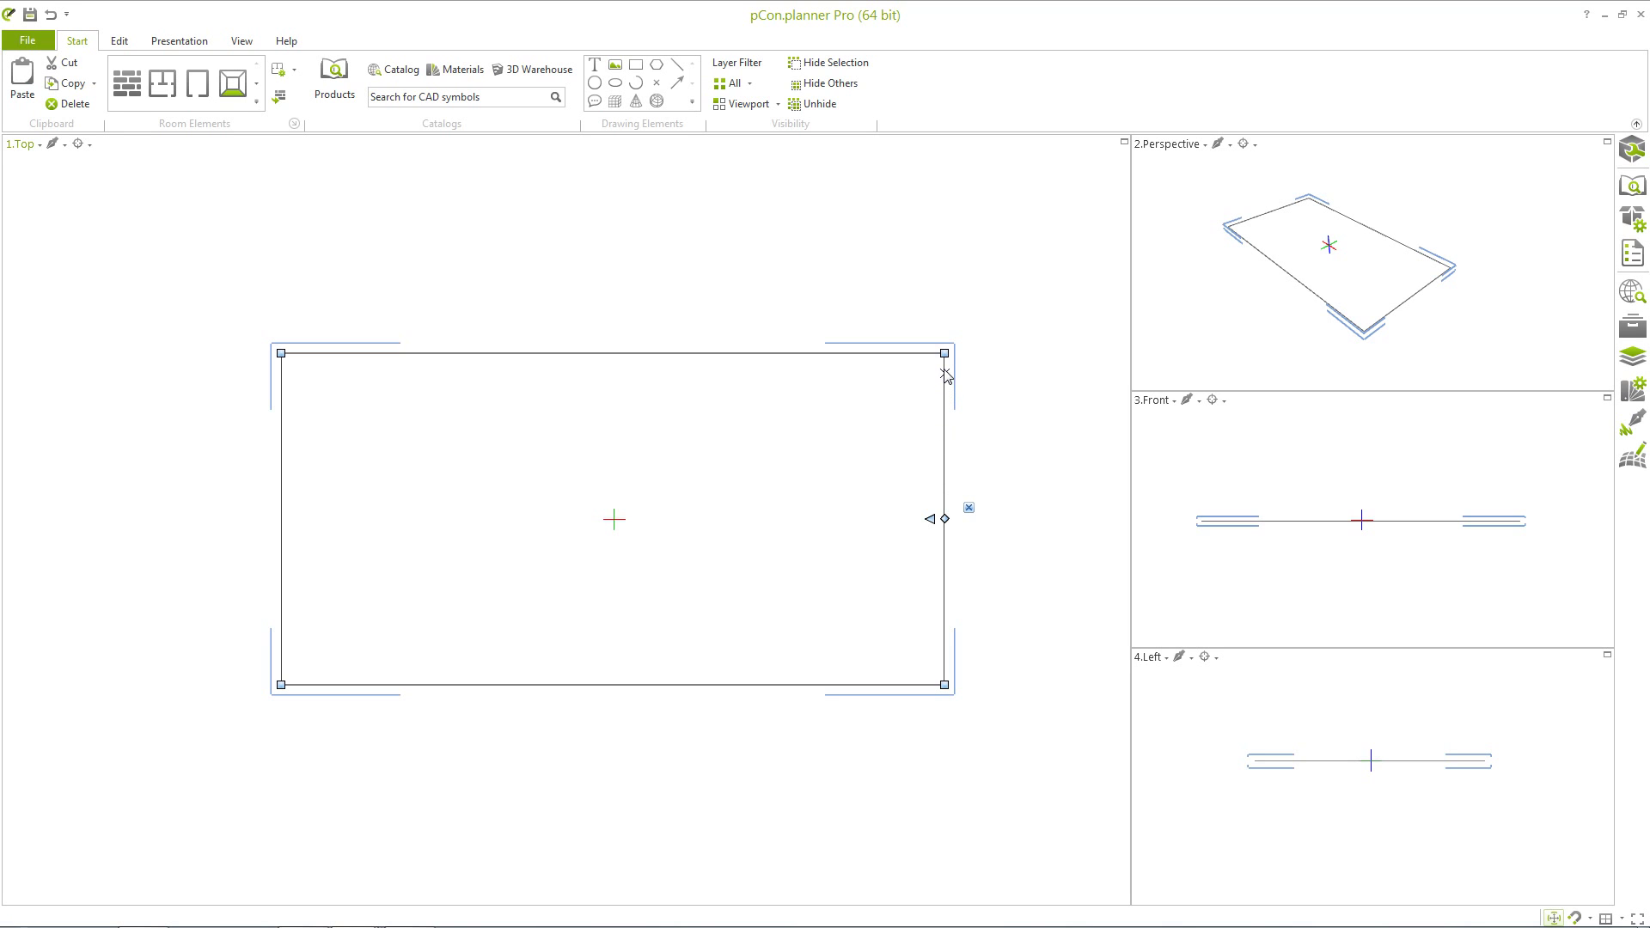
mouse_move(941, 361)
click(692, 102)
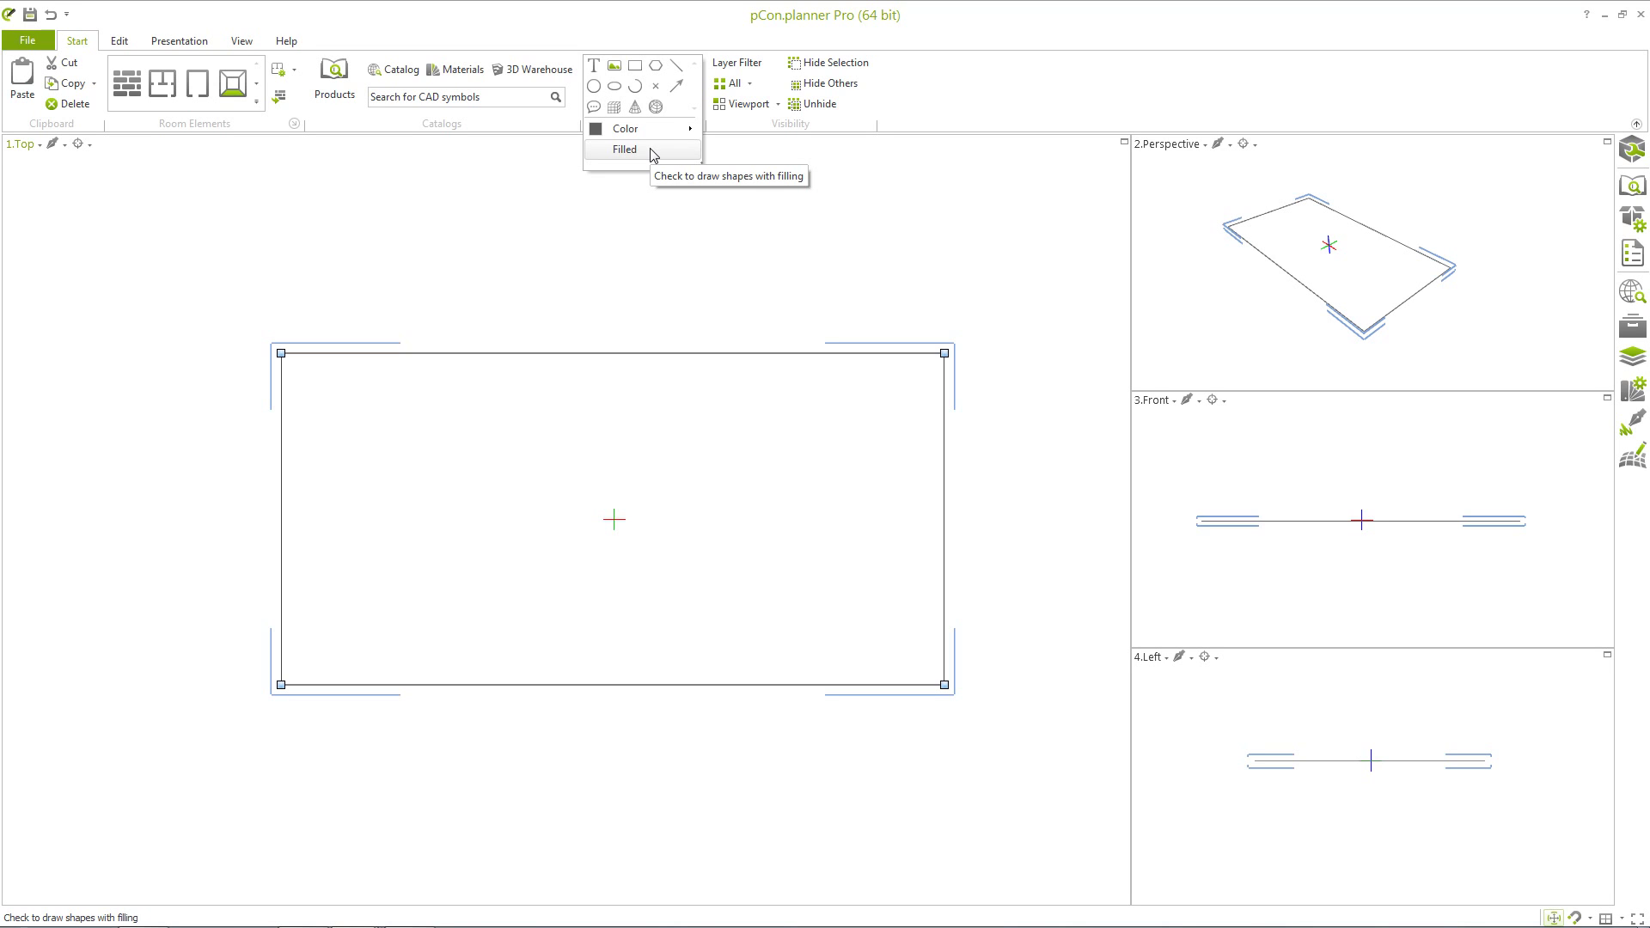
Reselect the rectangle and round its top-right corner with a 0,05 m radius.
click(980, 456)
click(972, 449)
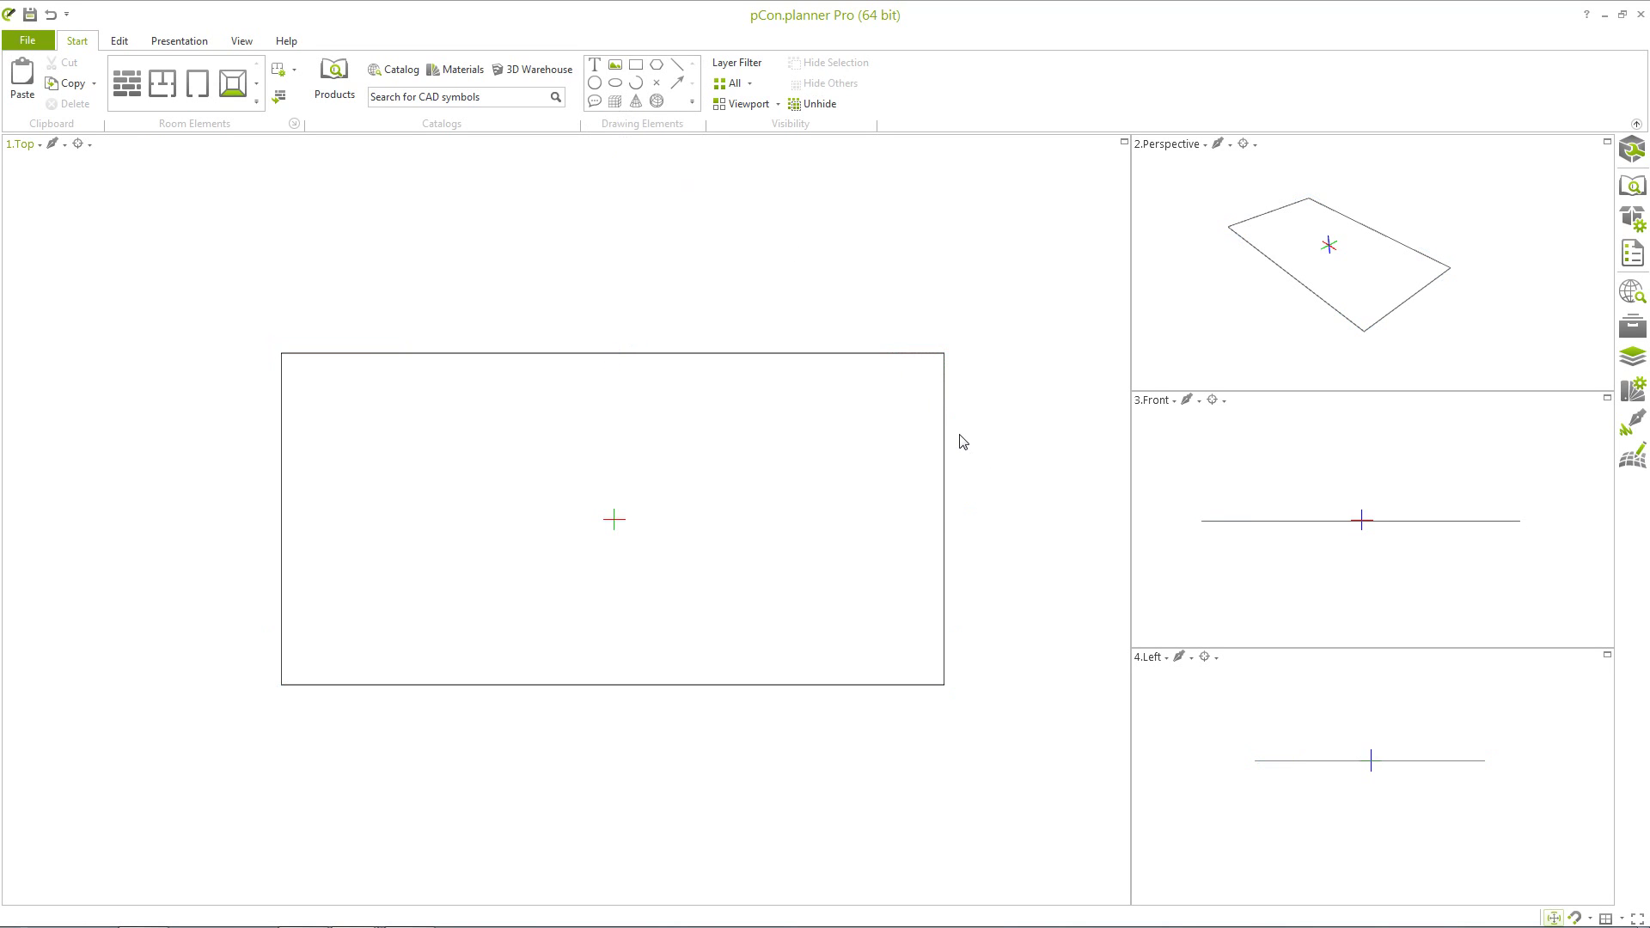
click(945, 430)
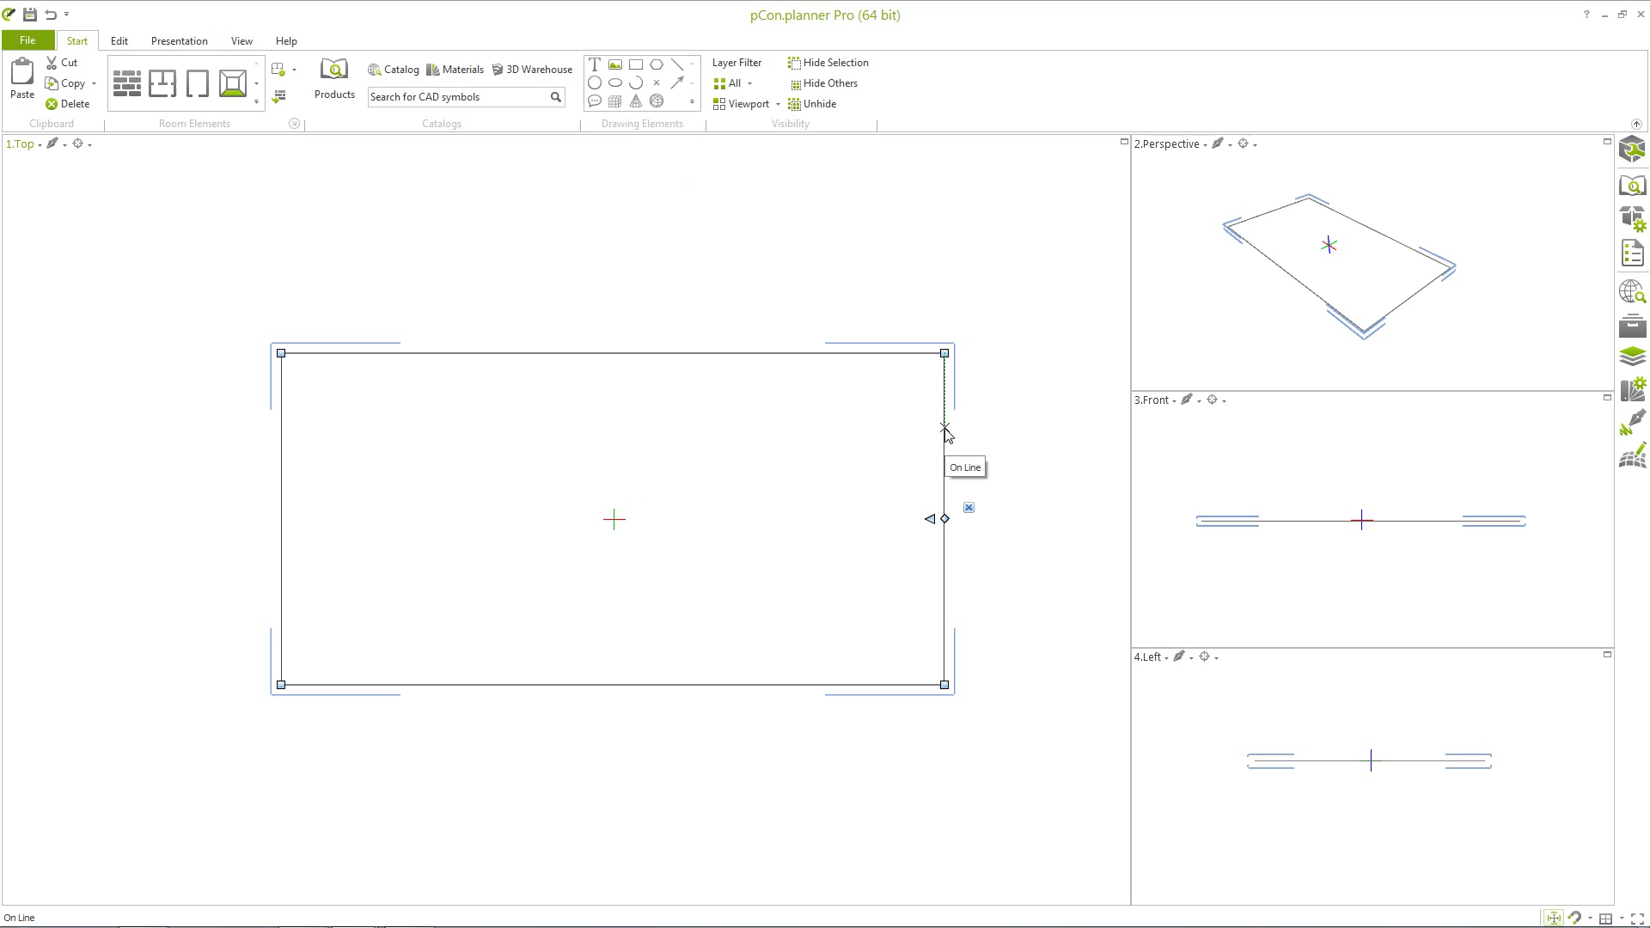
mouse_move(946, 357)
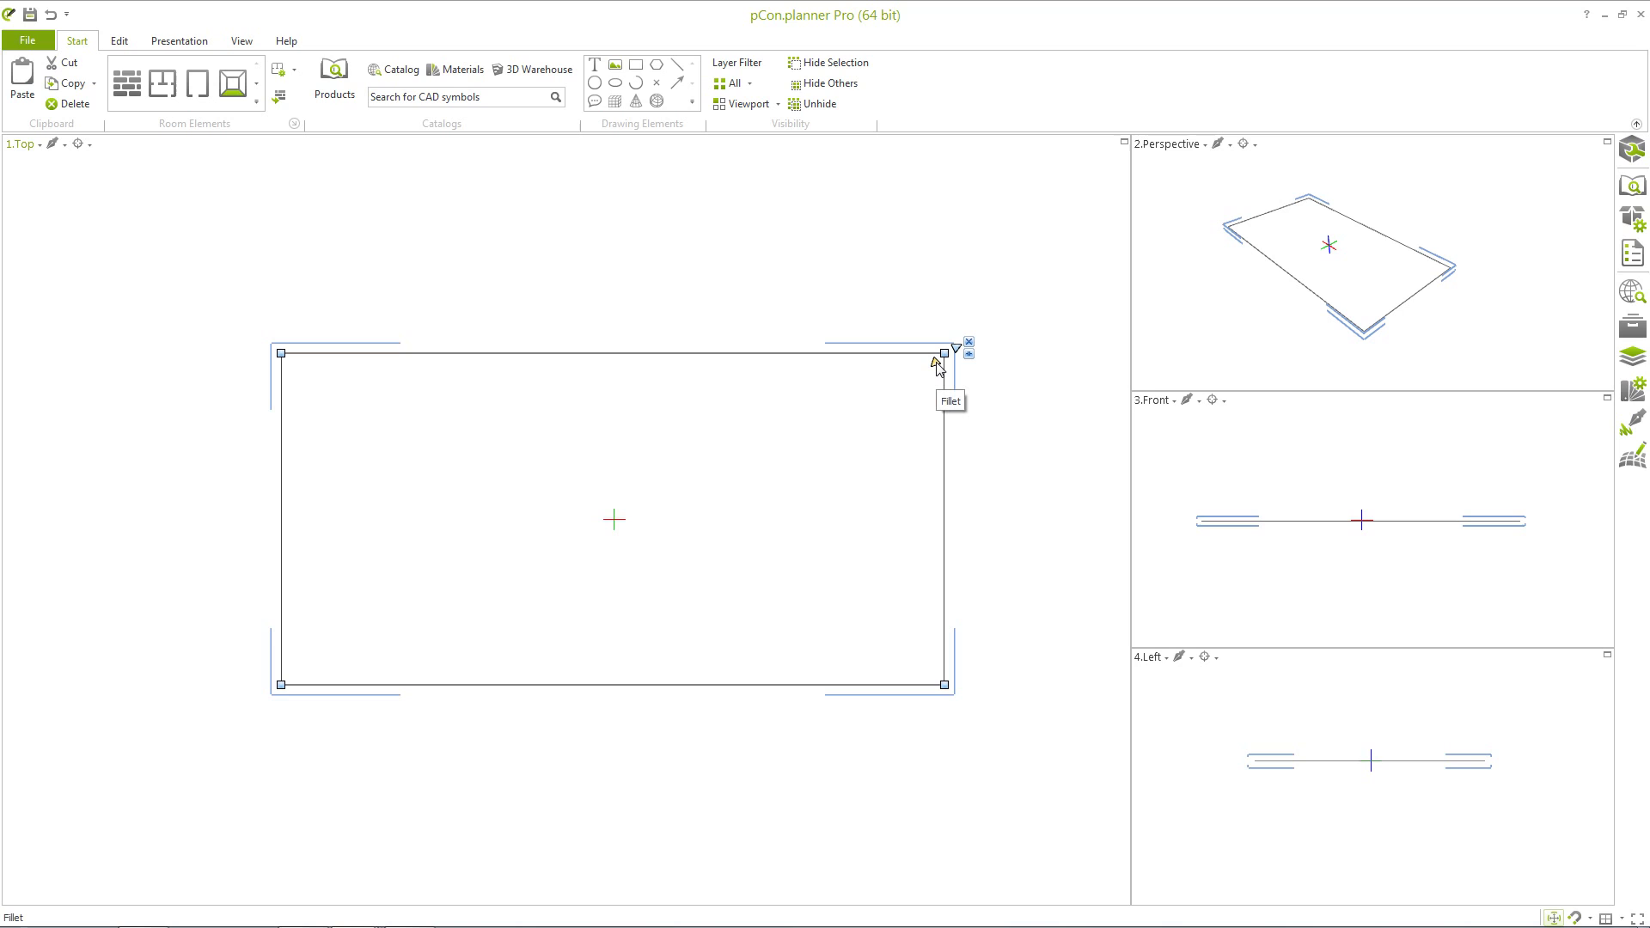
mouse_move(937, 367)
mouse_down()
mouse_move(757, 499)
mouse_move(925, 386)
mouse_up()
text(0,05)
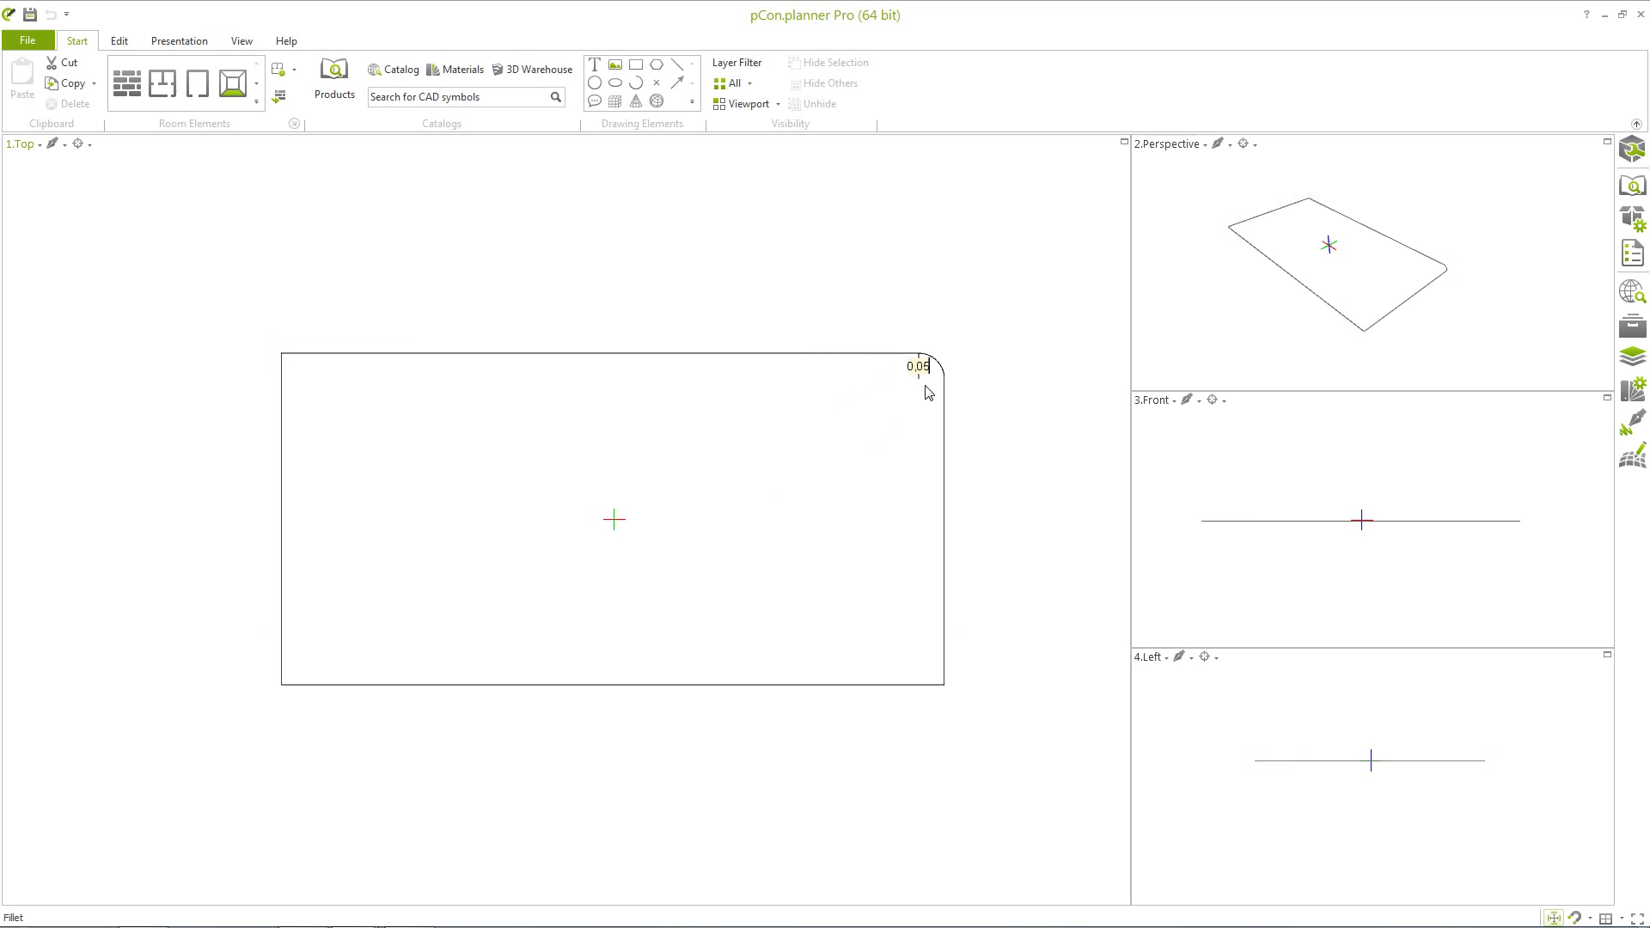
key(Return)
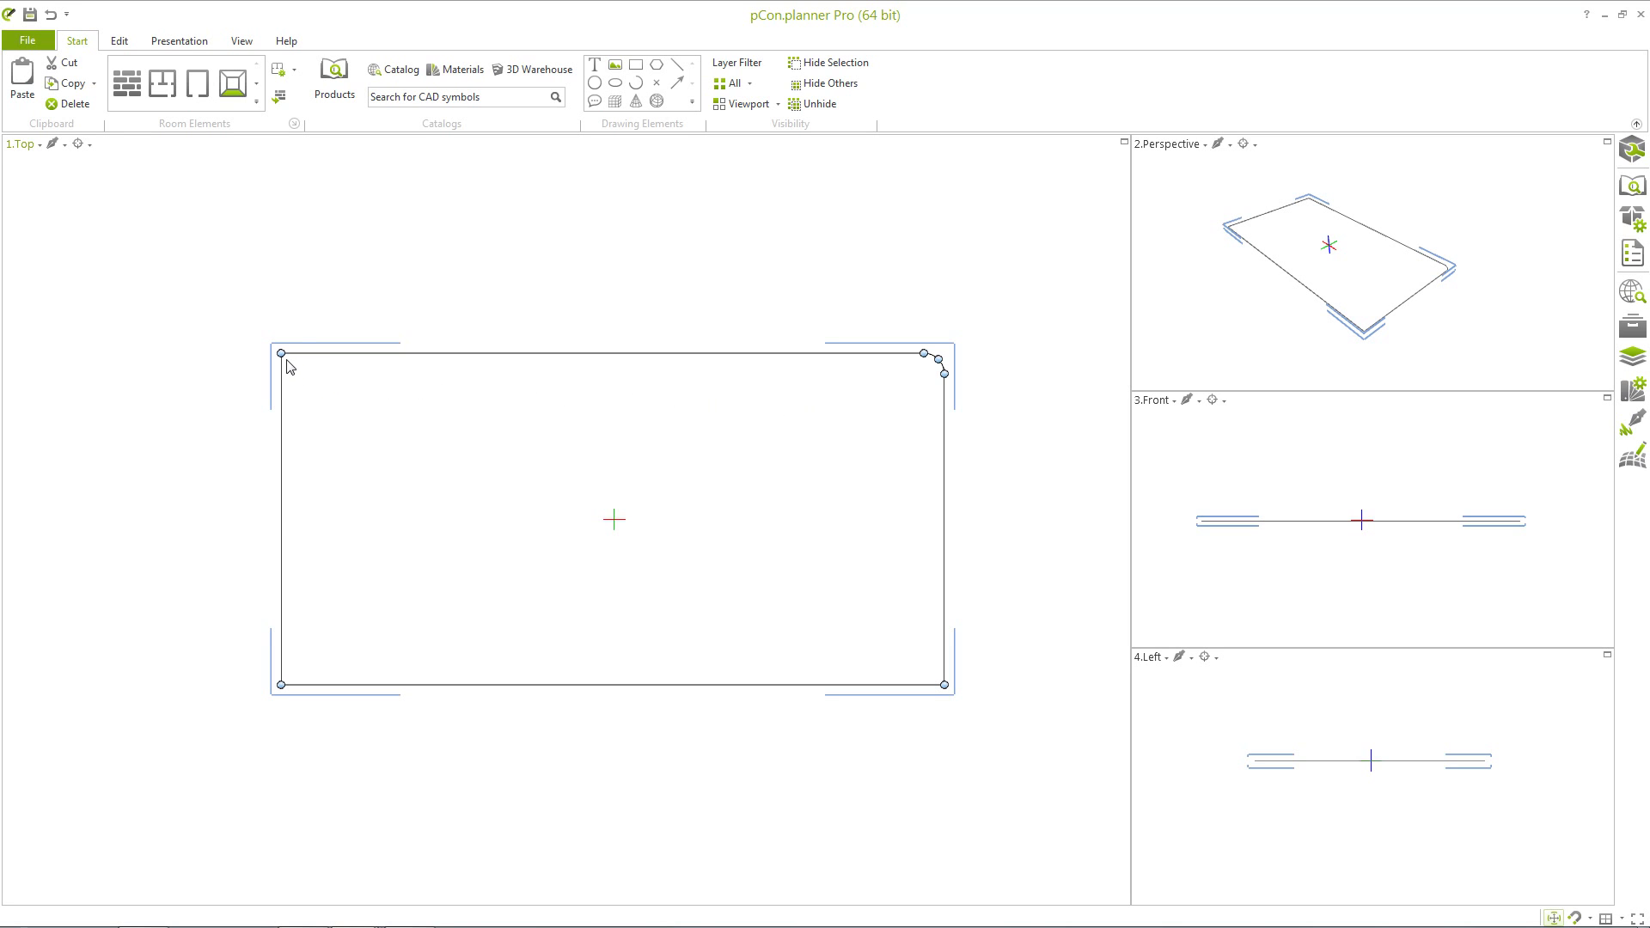
Round the top-left, bottom-left and bottom-right corners with the same 0,05 m radius.
mouse_move(283, 357)
click(305, 353)
click(305, 675)
click(855, 737)
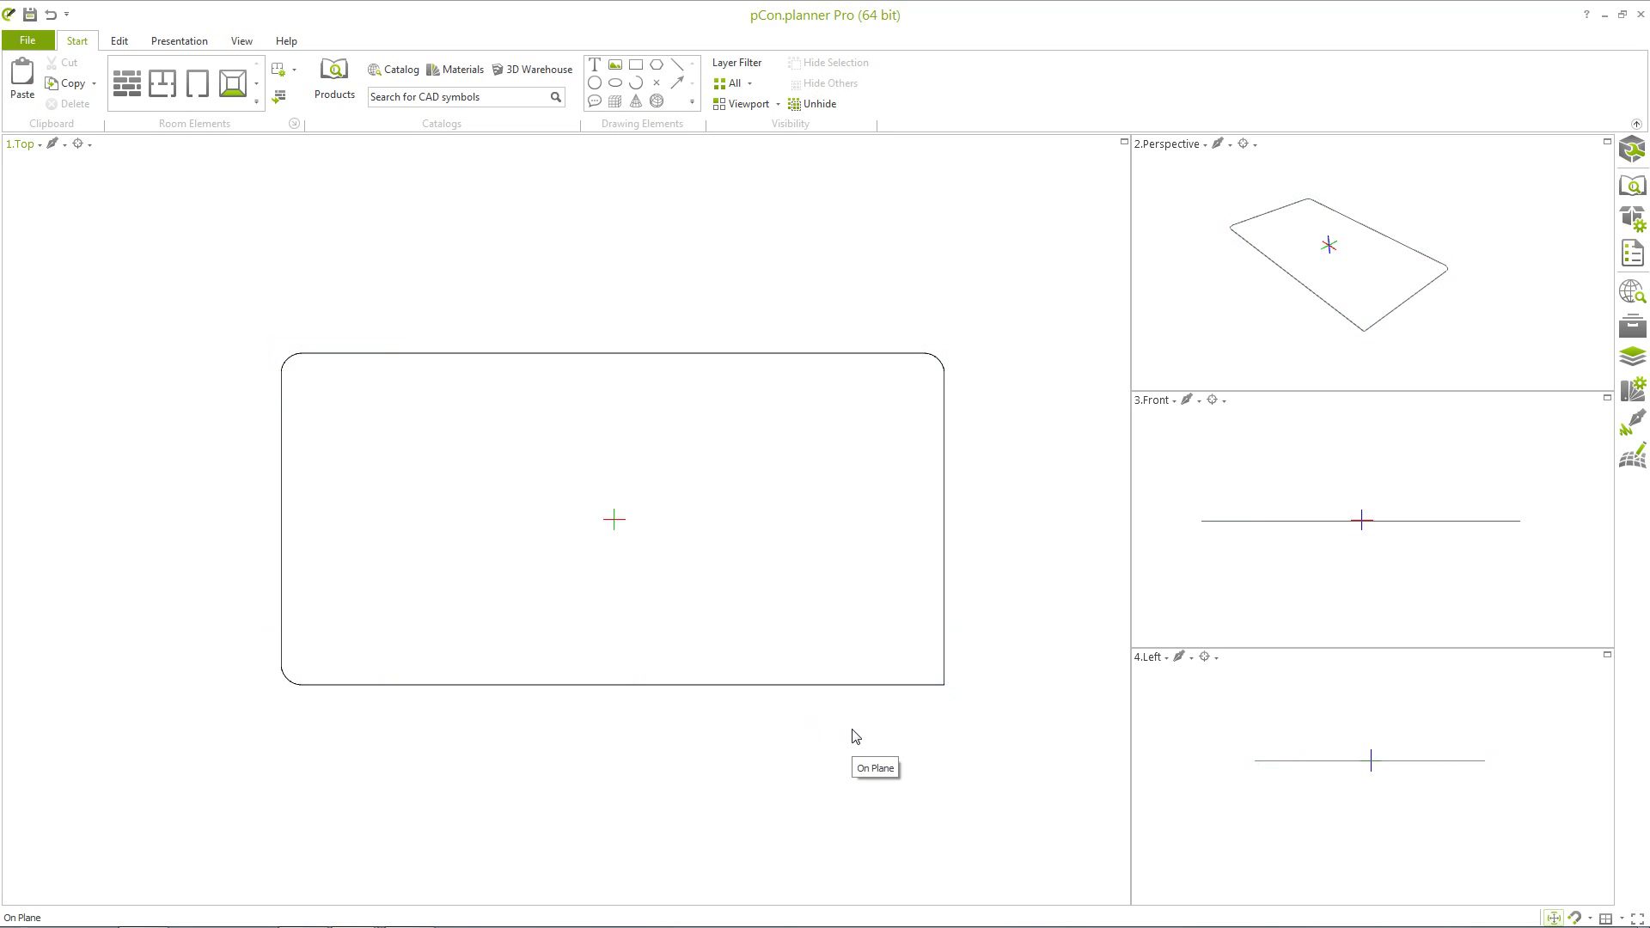
click(872, 686)
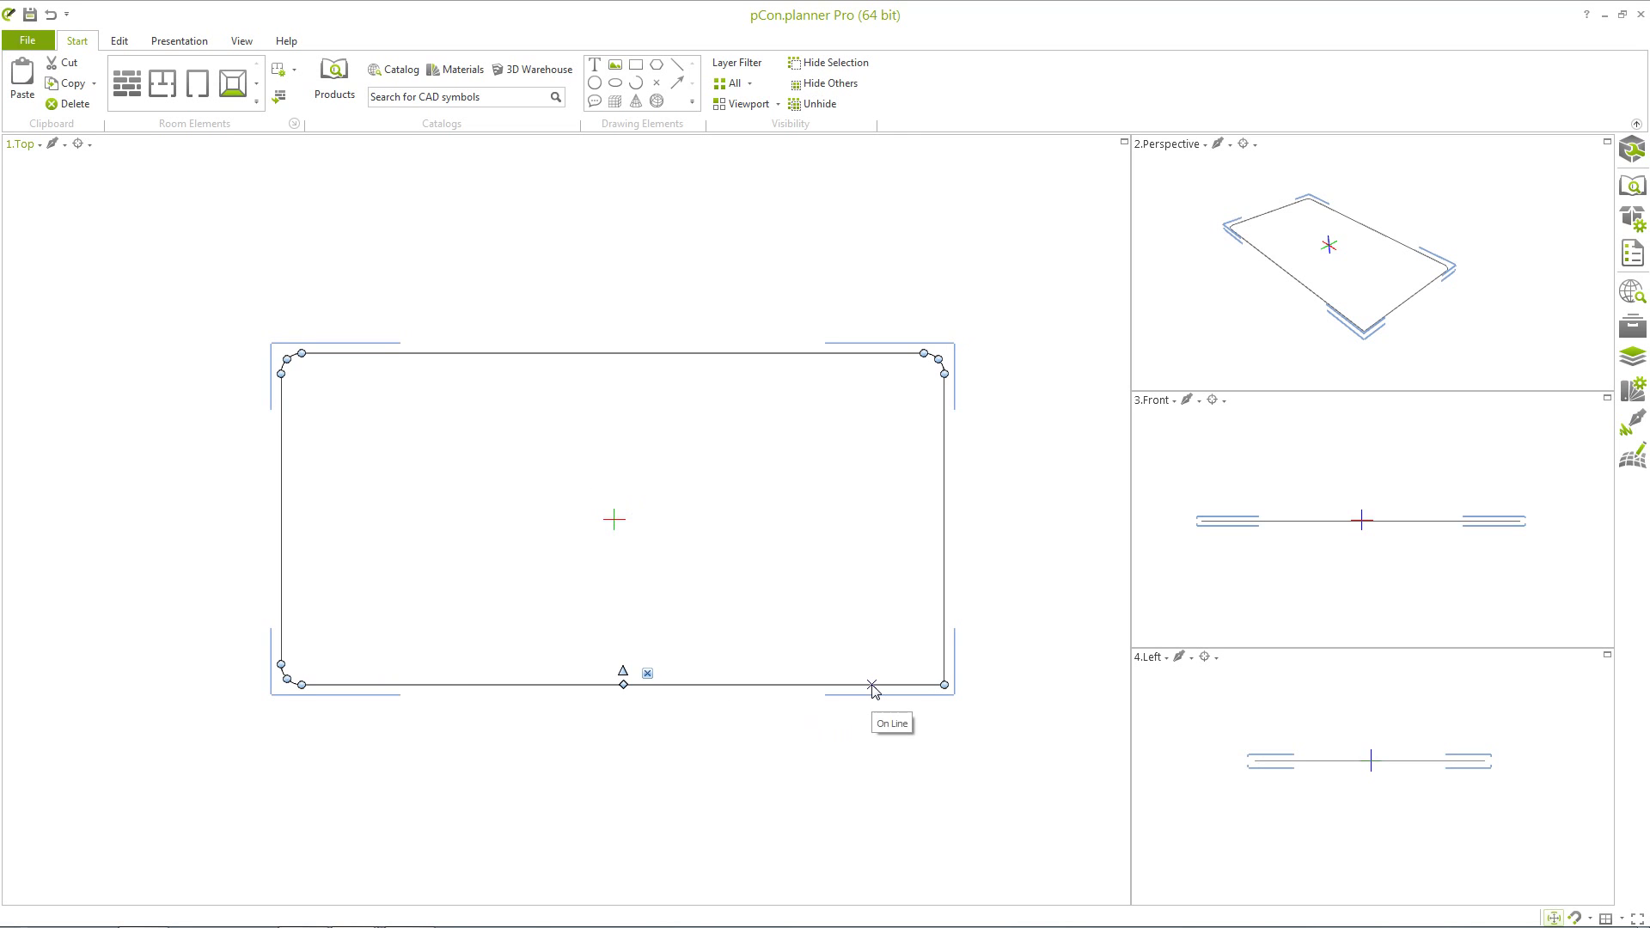
mouse_move(946, 687)
mouse_move(938, 682)
mouse_down()
mouse_move(790, 570)
mouse_move(918, 665)
mouse_up()
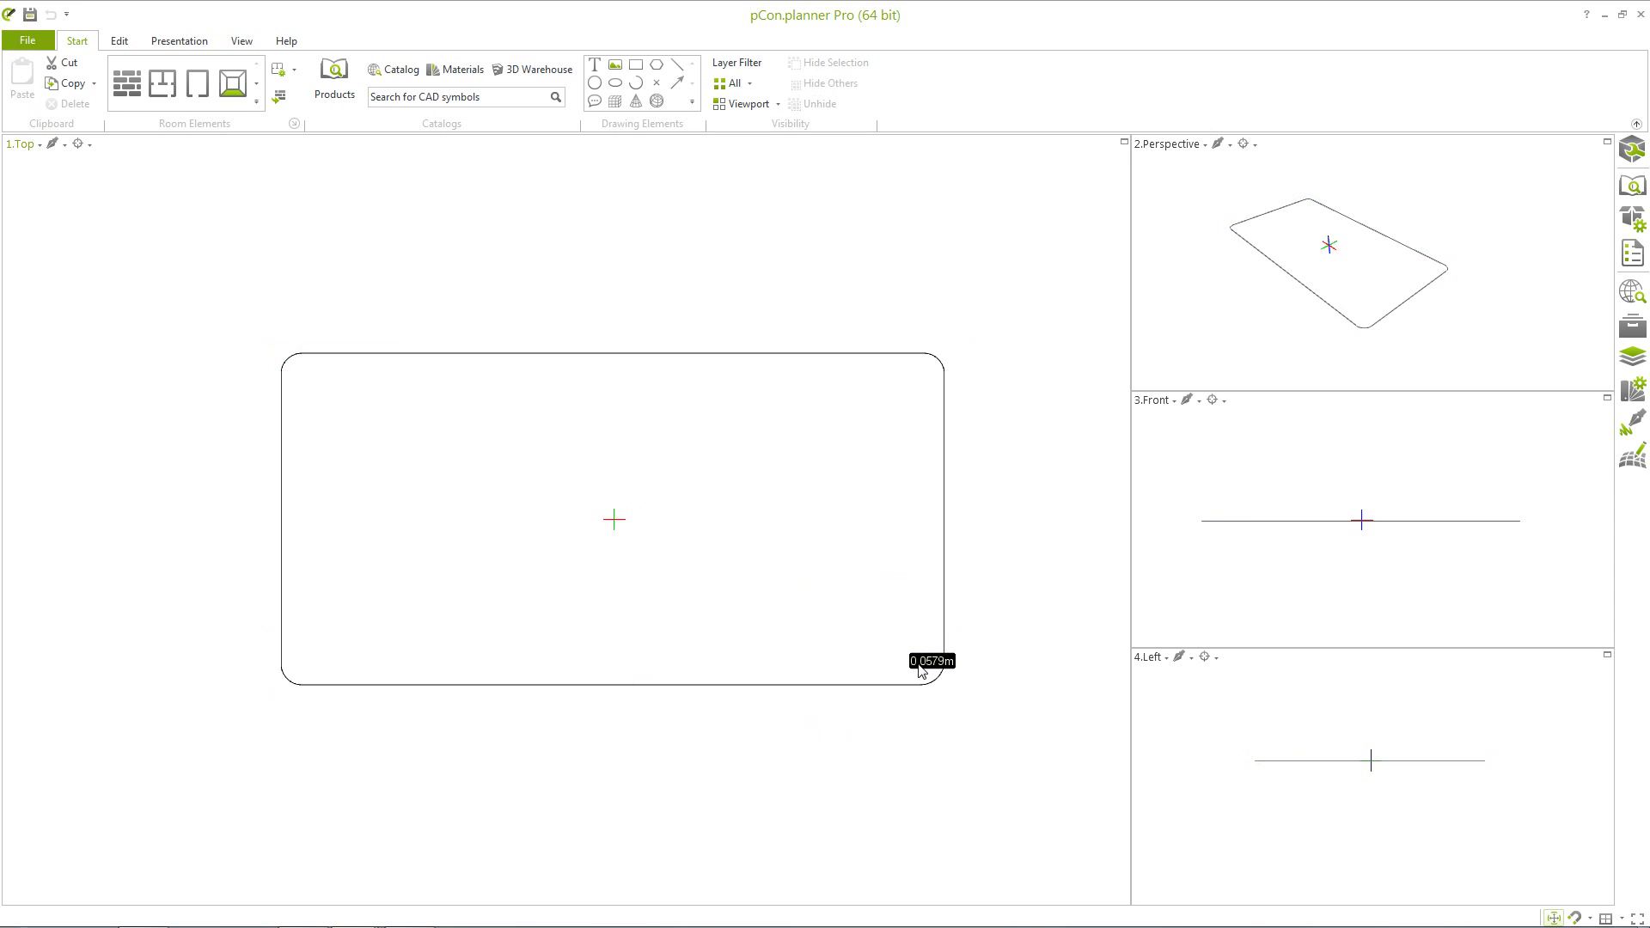
text(0,05)
key(Return)
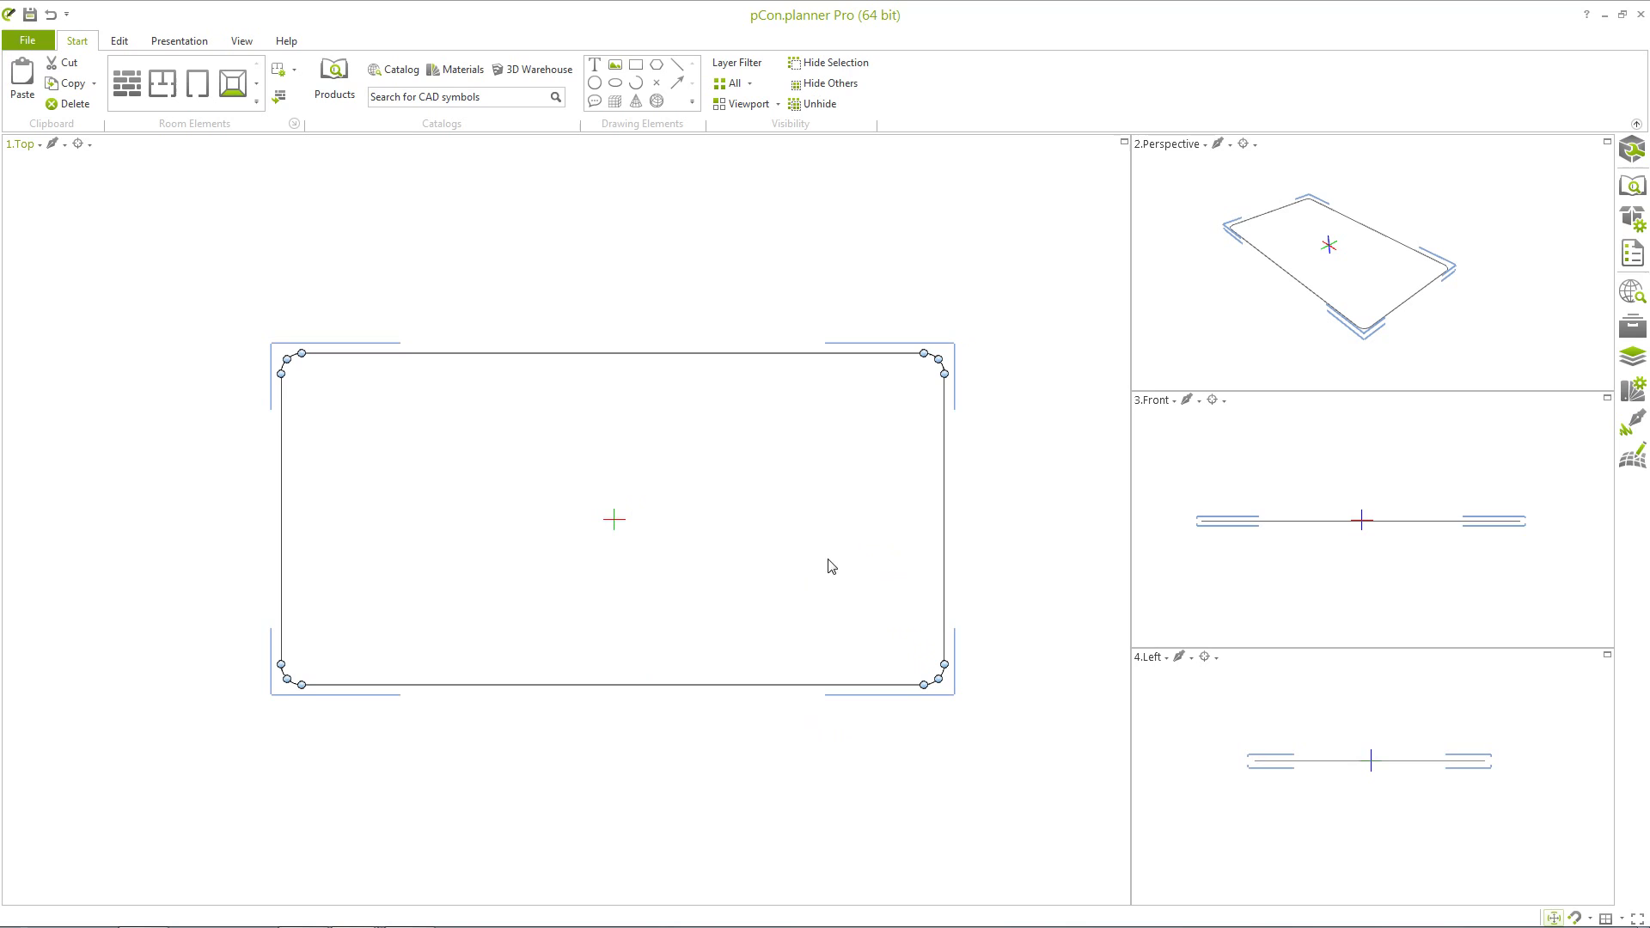
Paste the socket and place it inside the tabletop near its top edge.
key(ctrl+v)
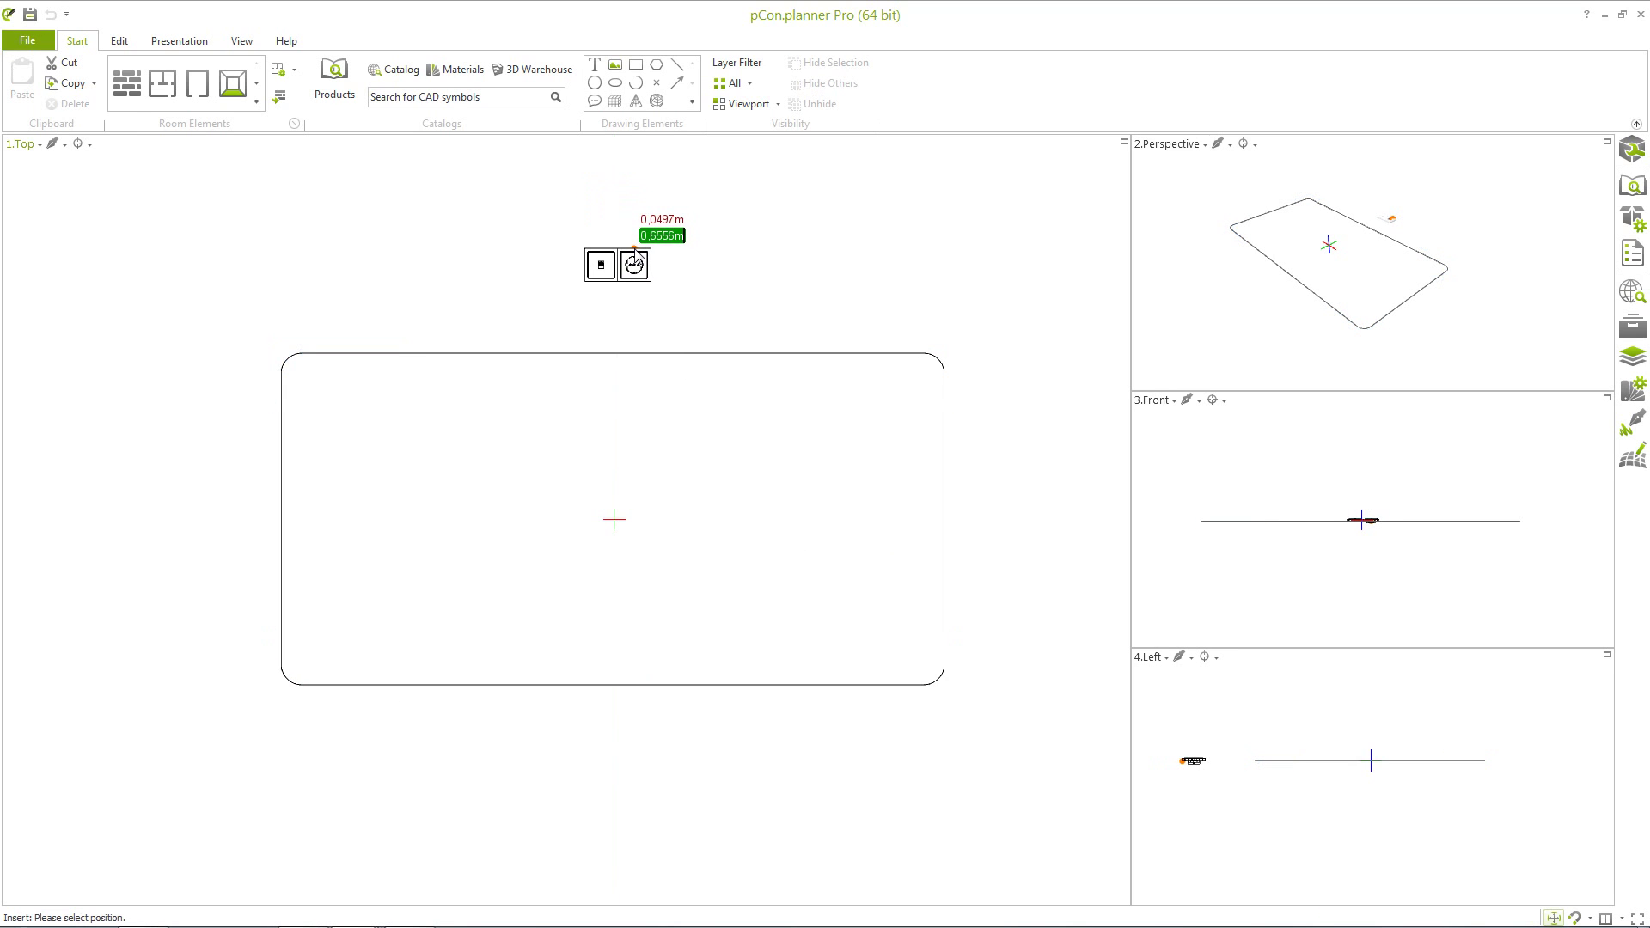
click(635, 252)
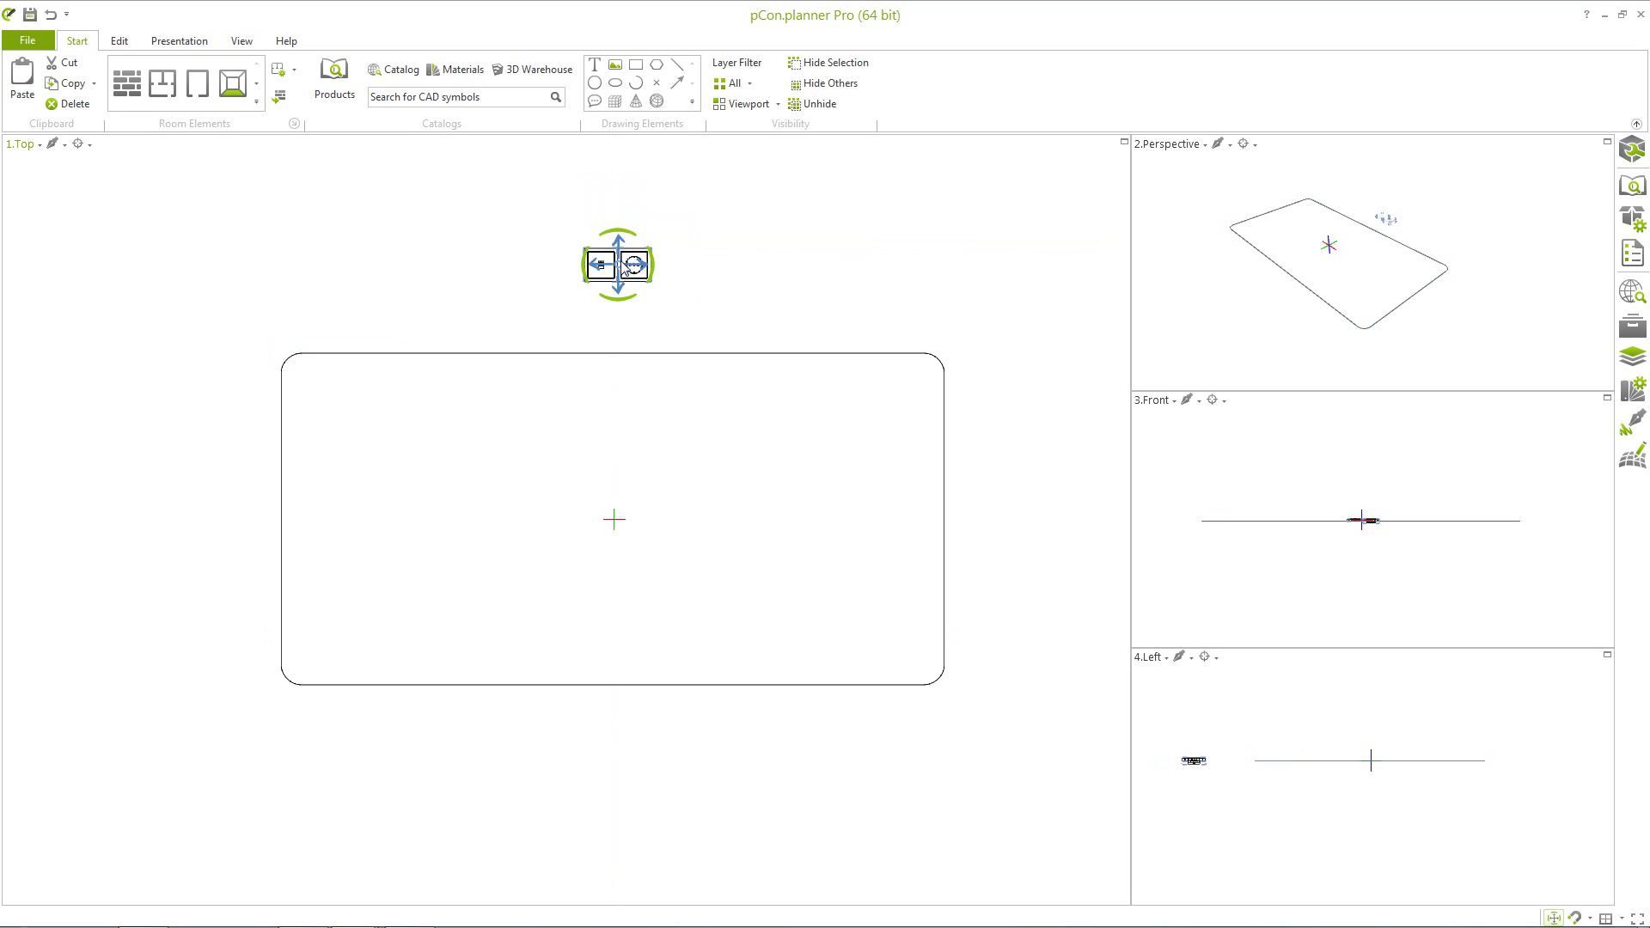
click(635, 252)
click(622, 452)
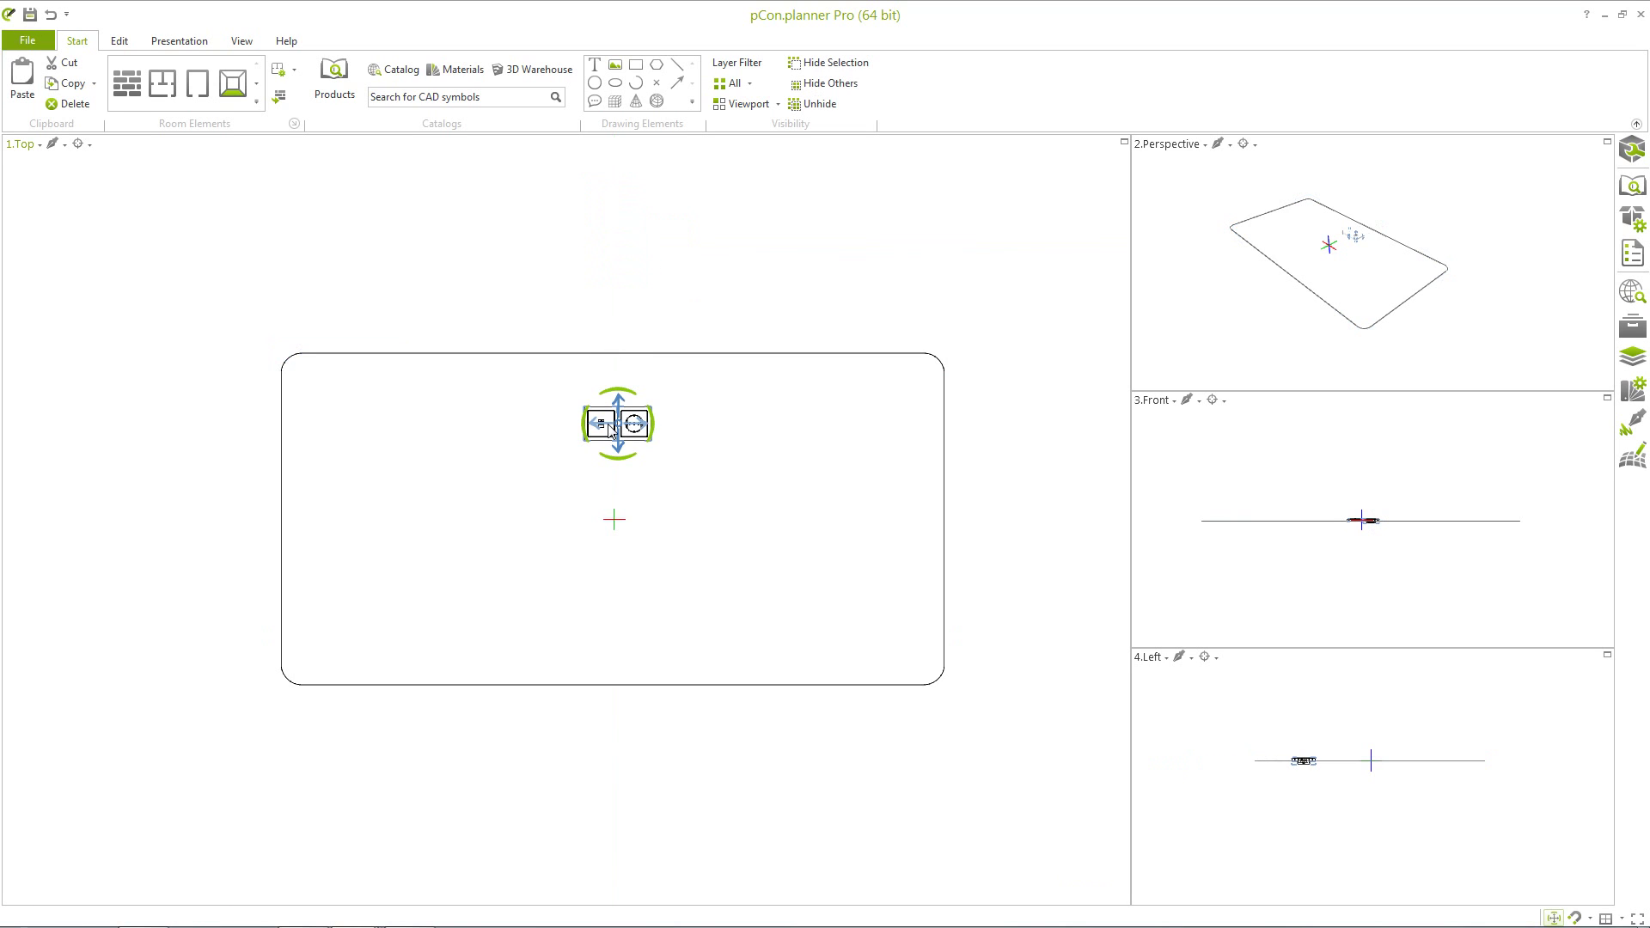
click(625, 299)
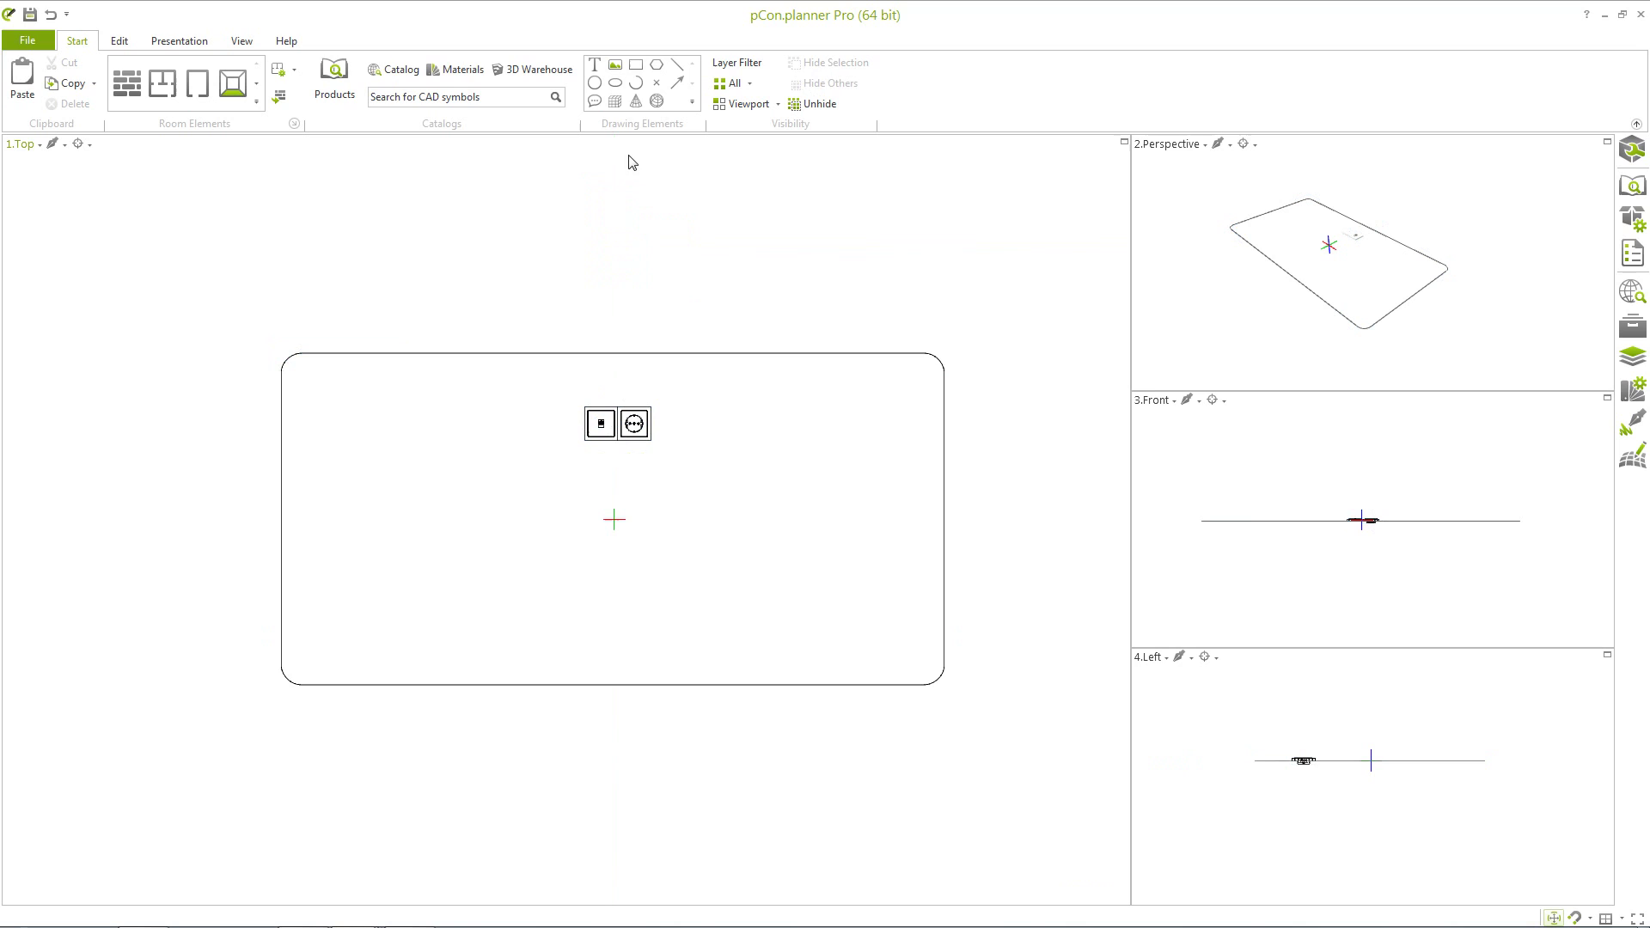
Mark the socket's recess with a rectangle, then move the socket above the table outline.
click(635, 66)
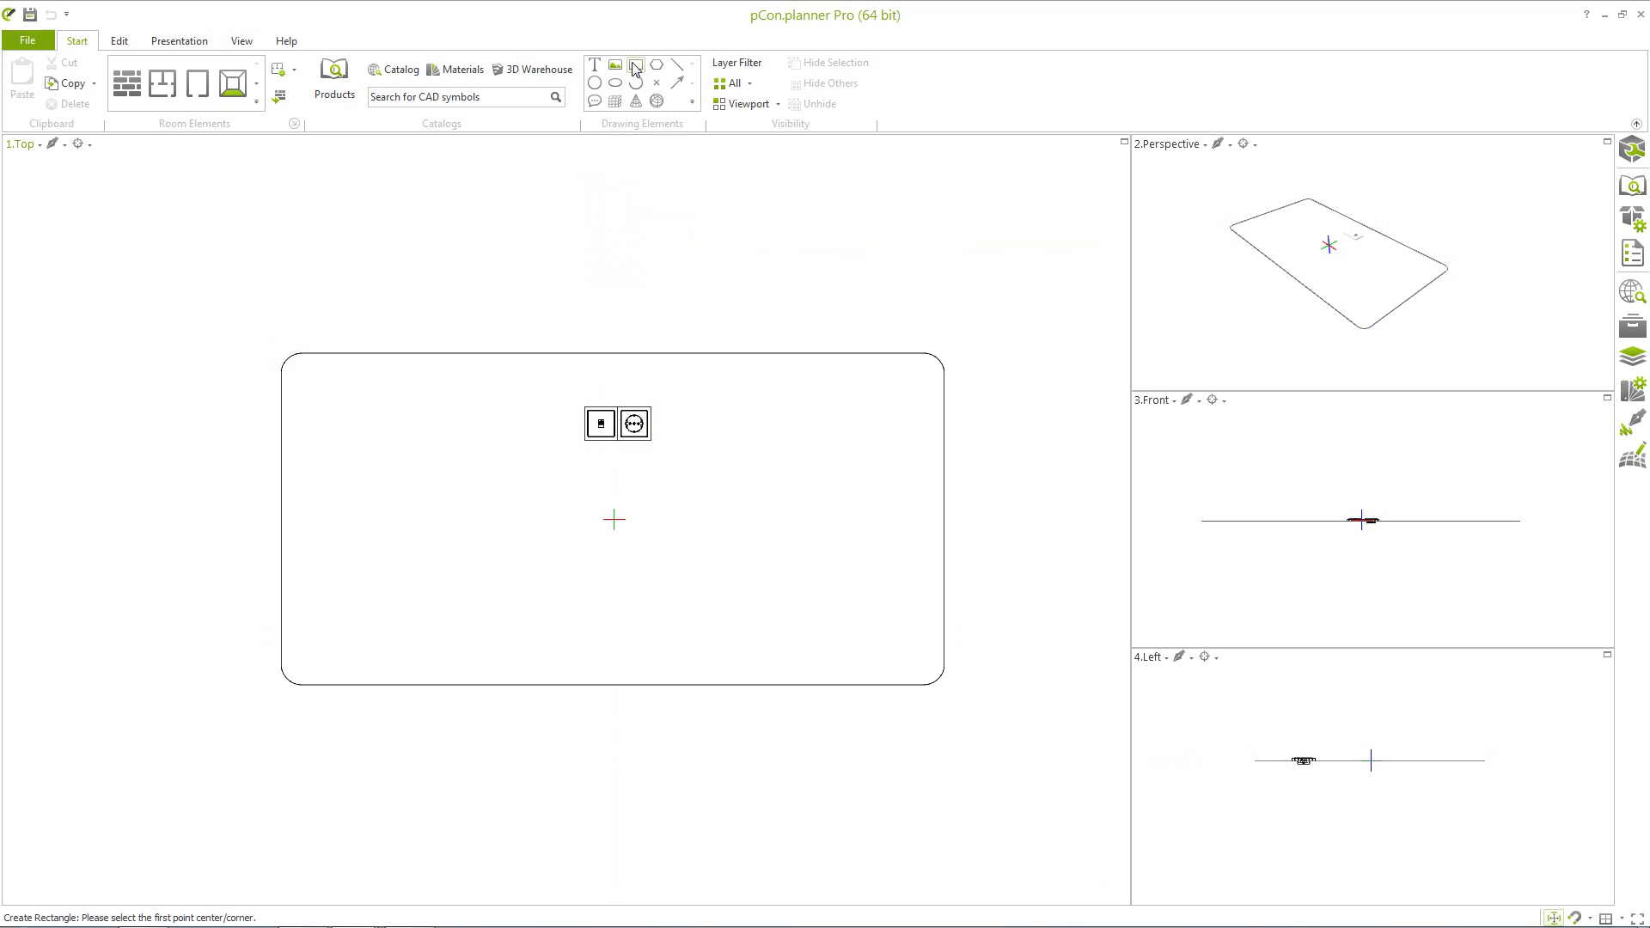
click(585, 408)
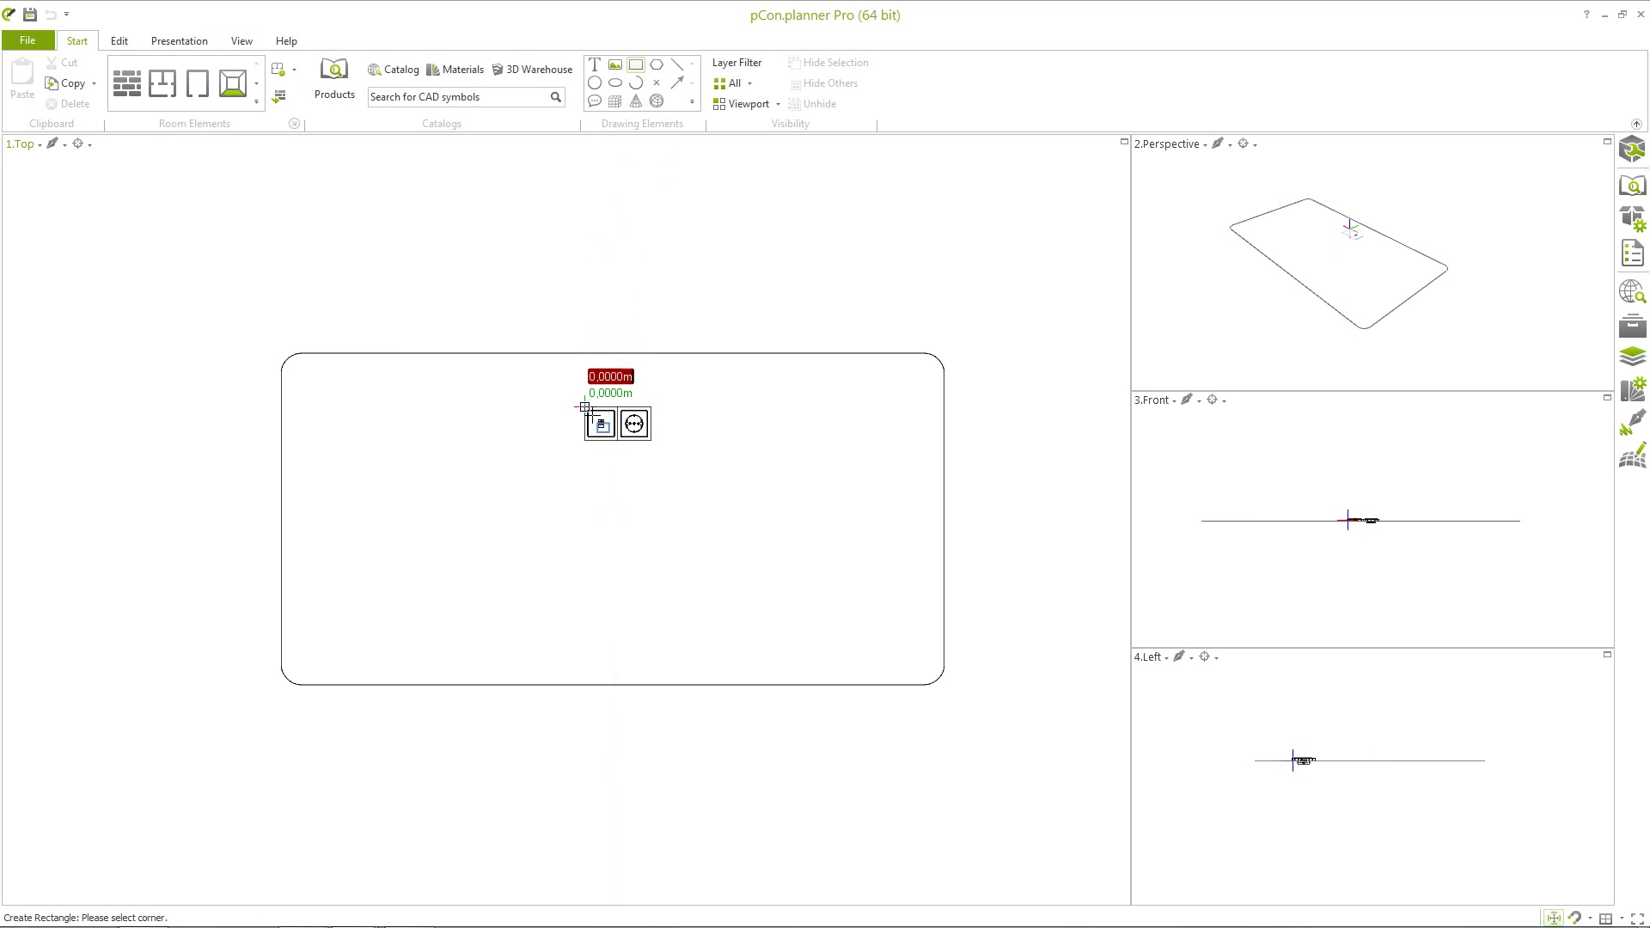
key(Escape)
click(652, 440)
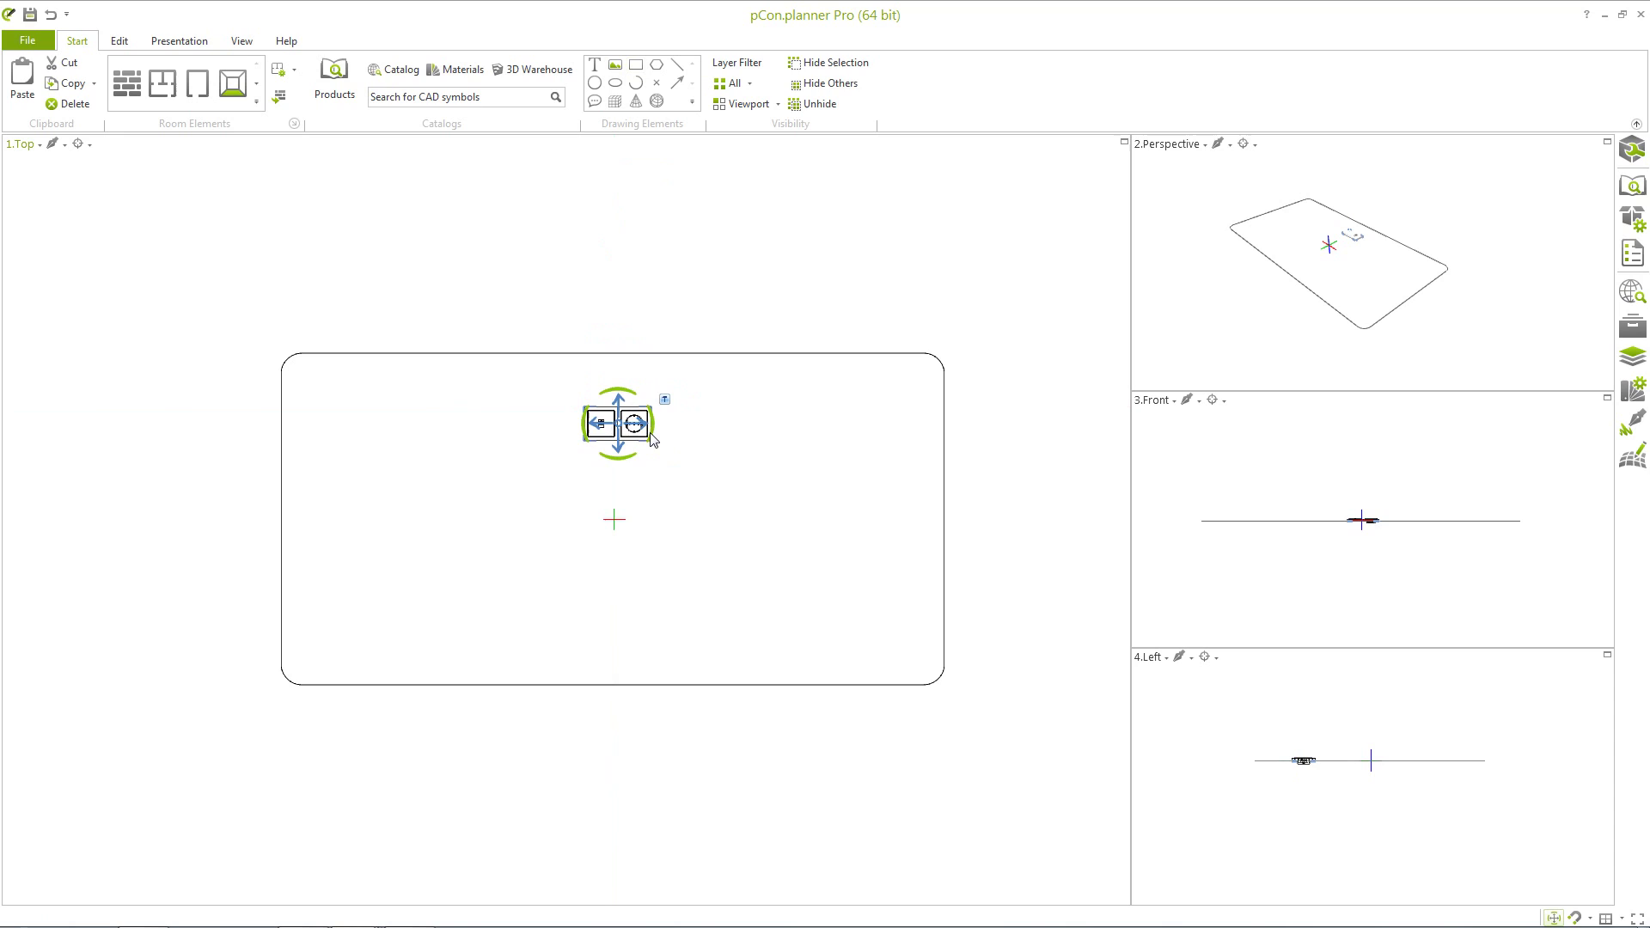
click(622, 287)
click(626, 432)
drag(627, 431, 632, 301)
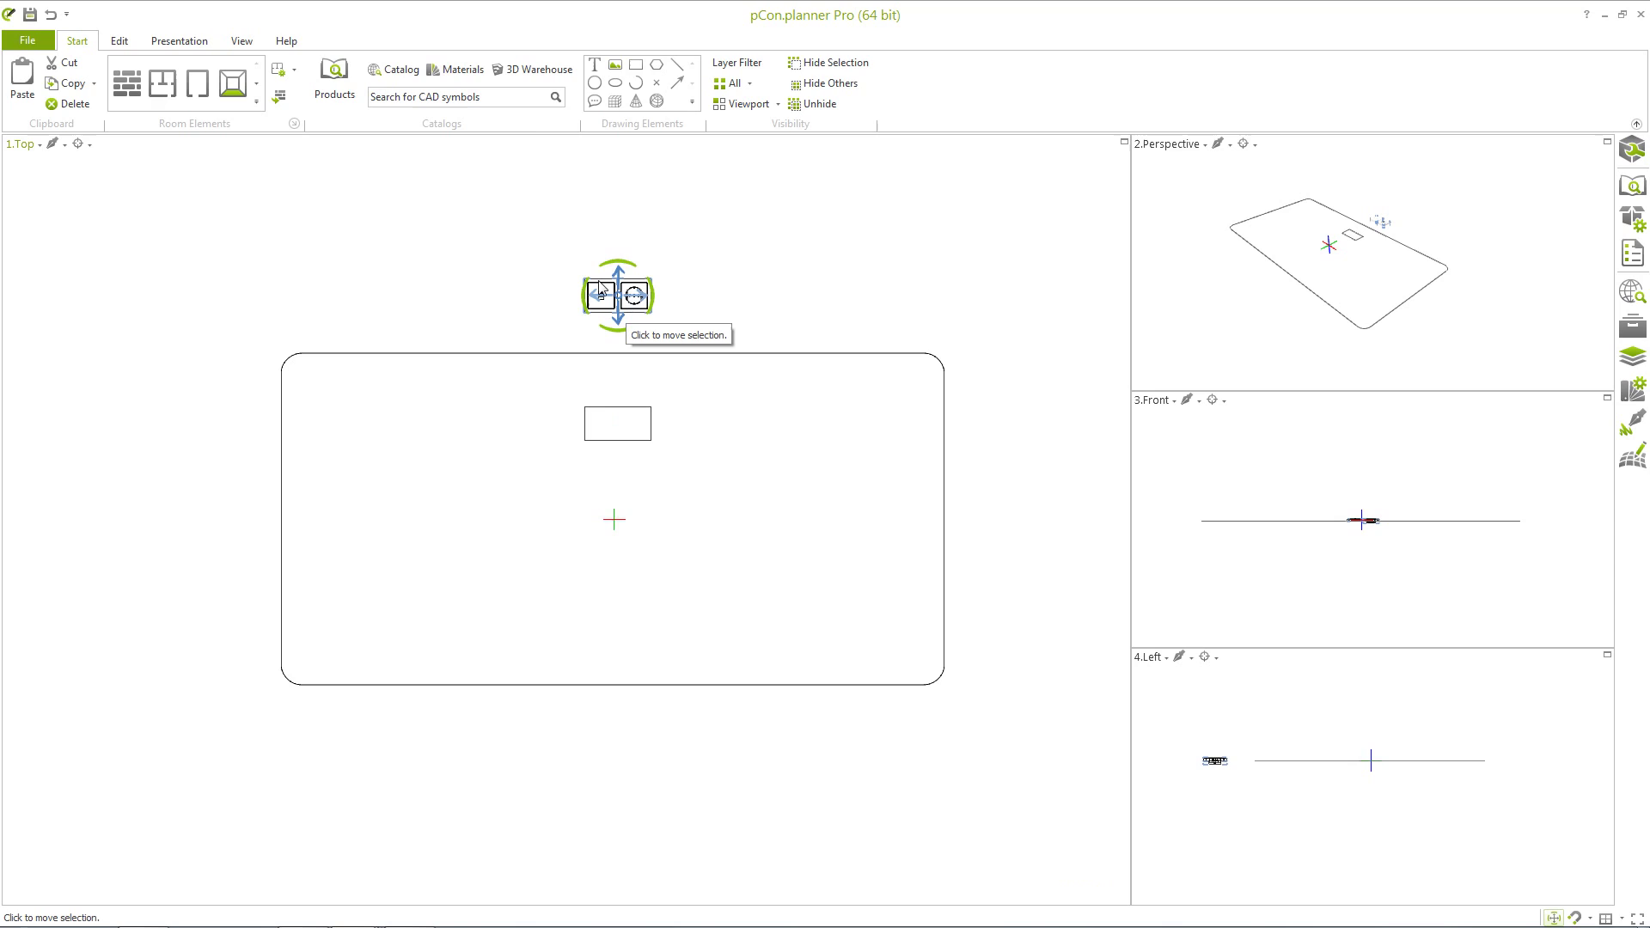
click(390, 354)
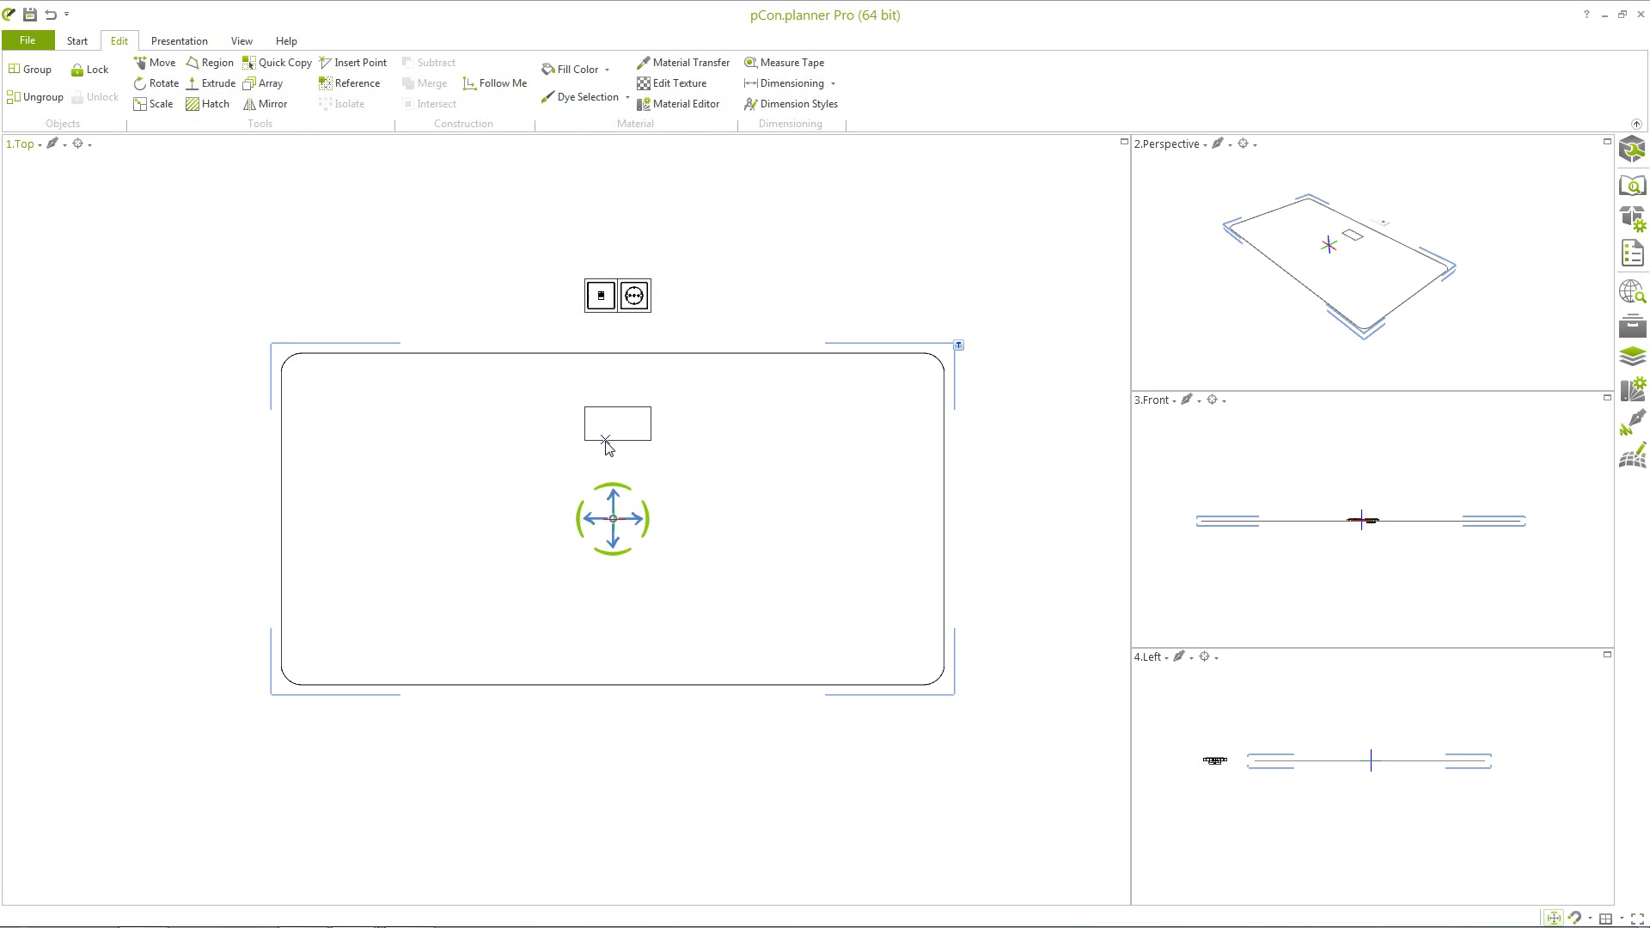
Extrude the rounded outline and recess rectangle 0.04 m into a tabletop, then paste the four-leg base.
click(606, 440)
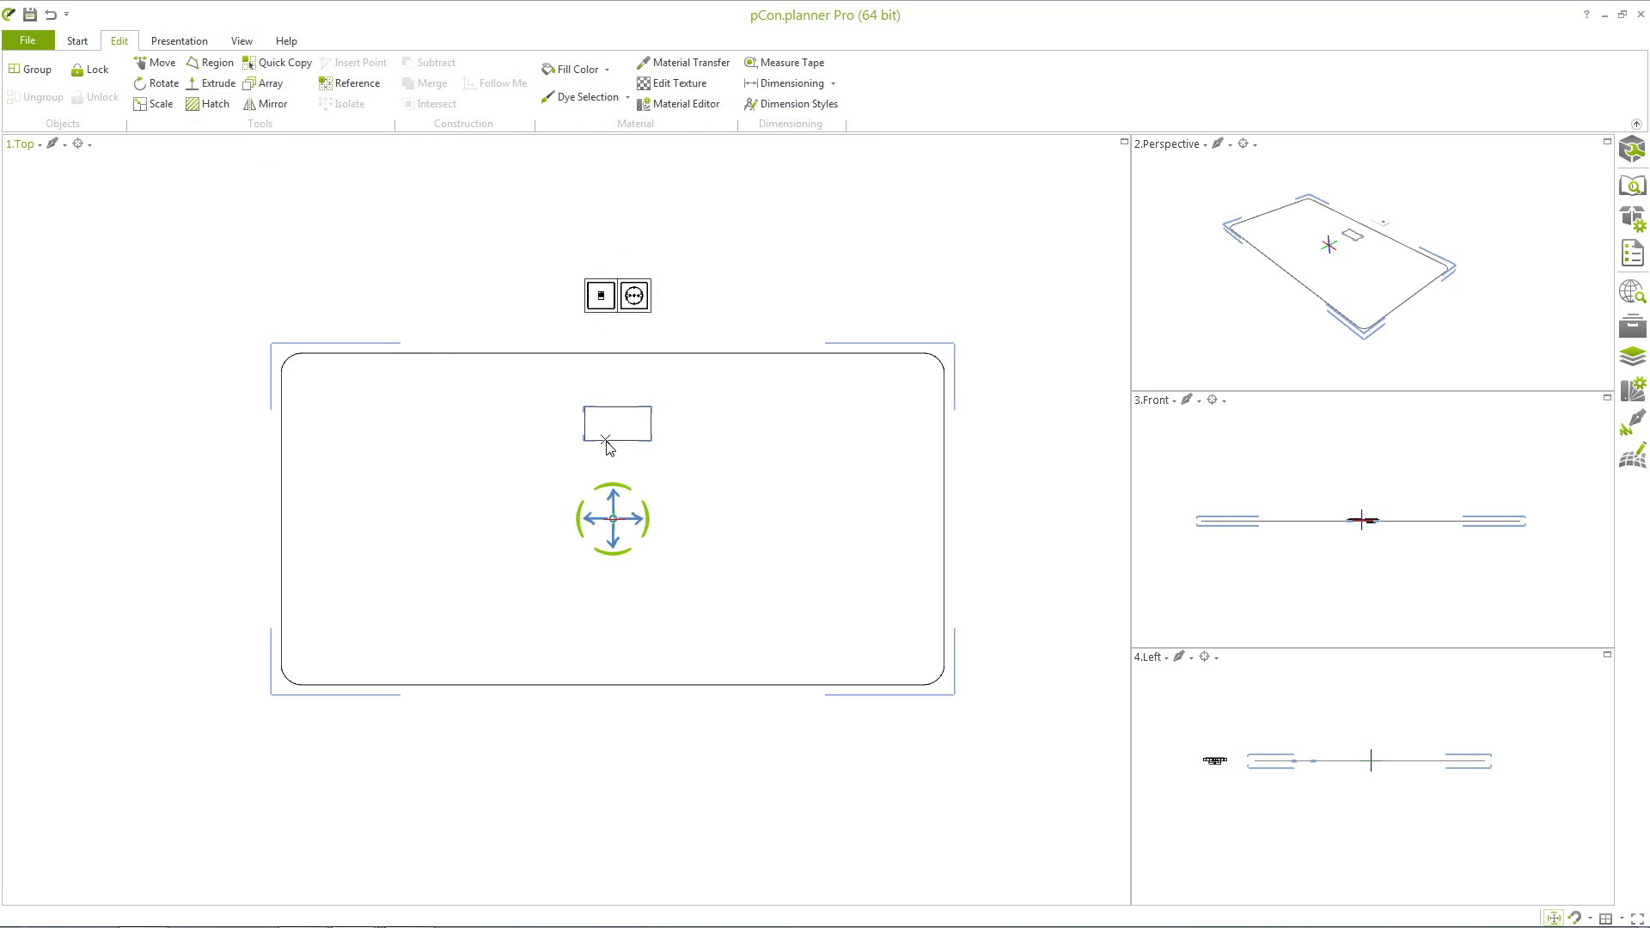
click(227, 85)
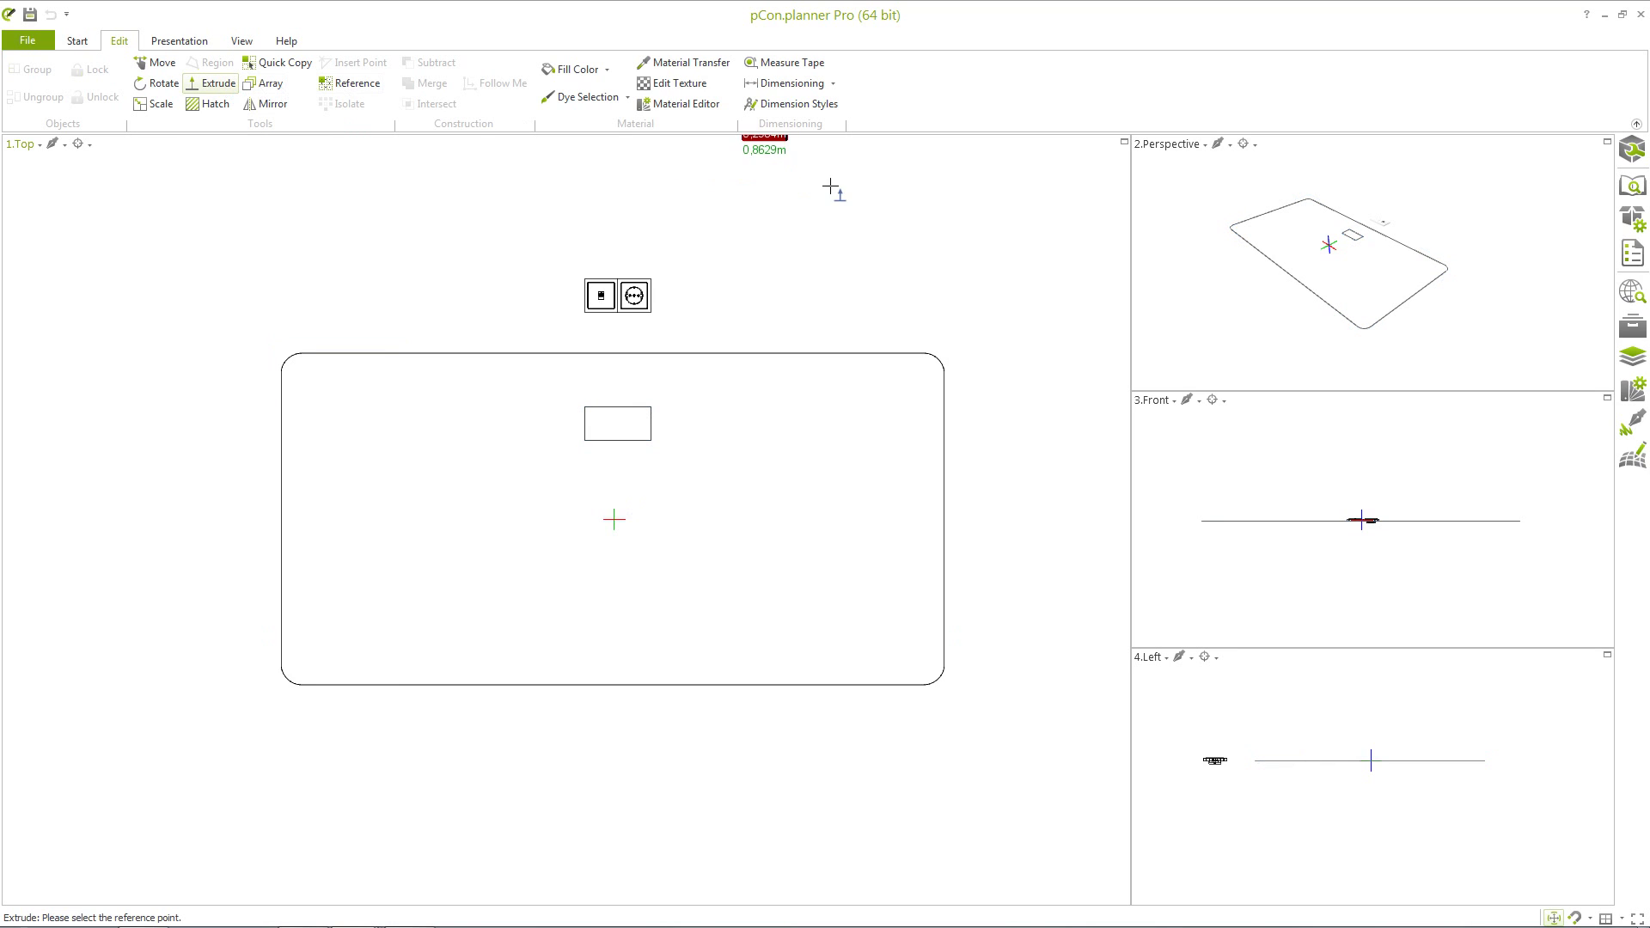
click(1298, 284)
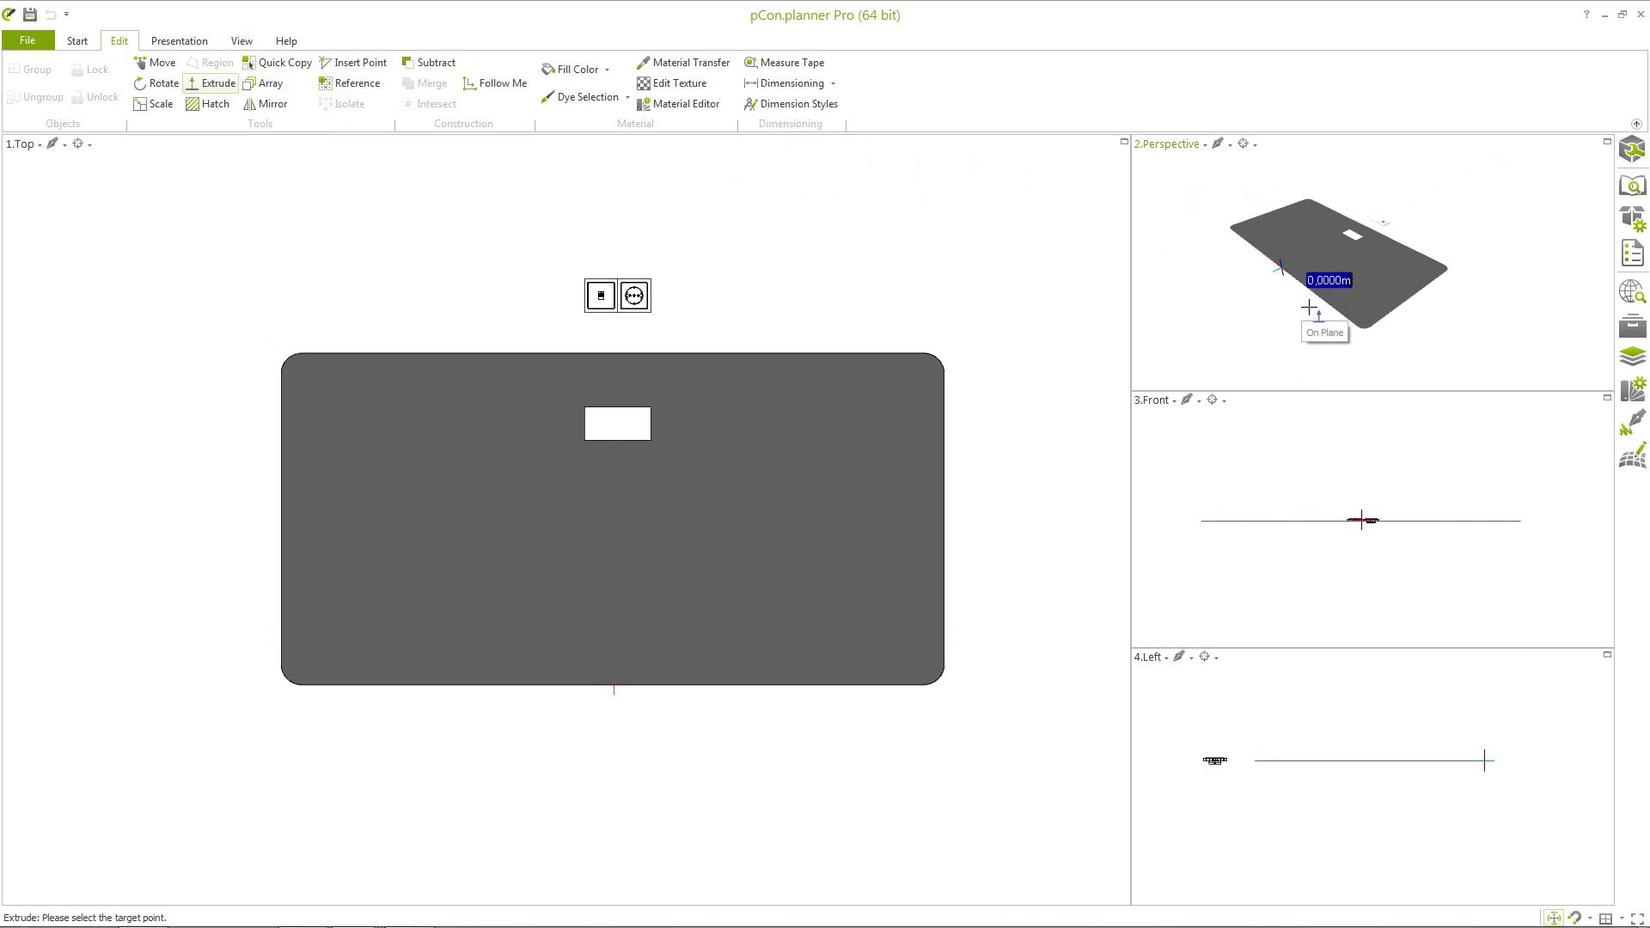
text(0.0)
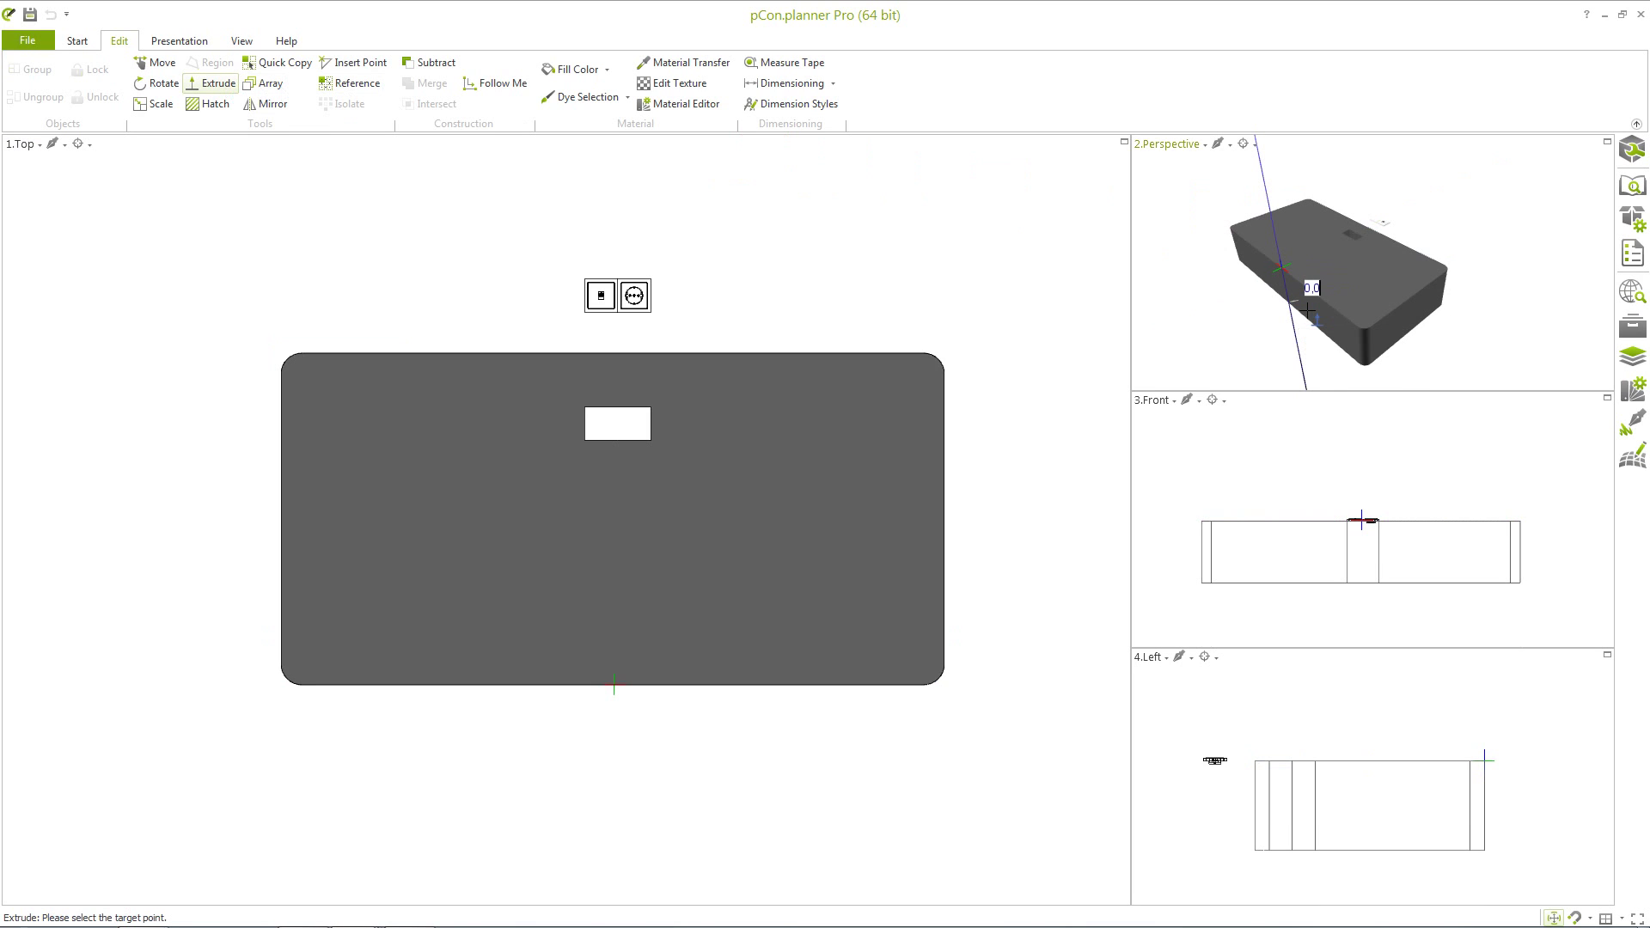
text(4)
key(Return)
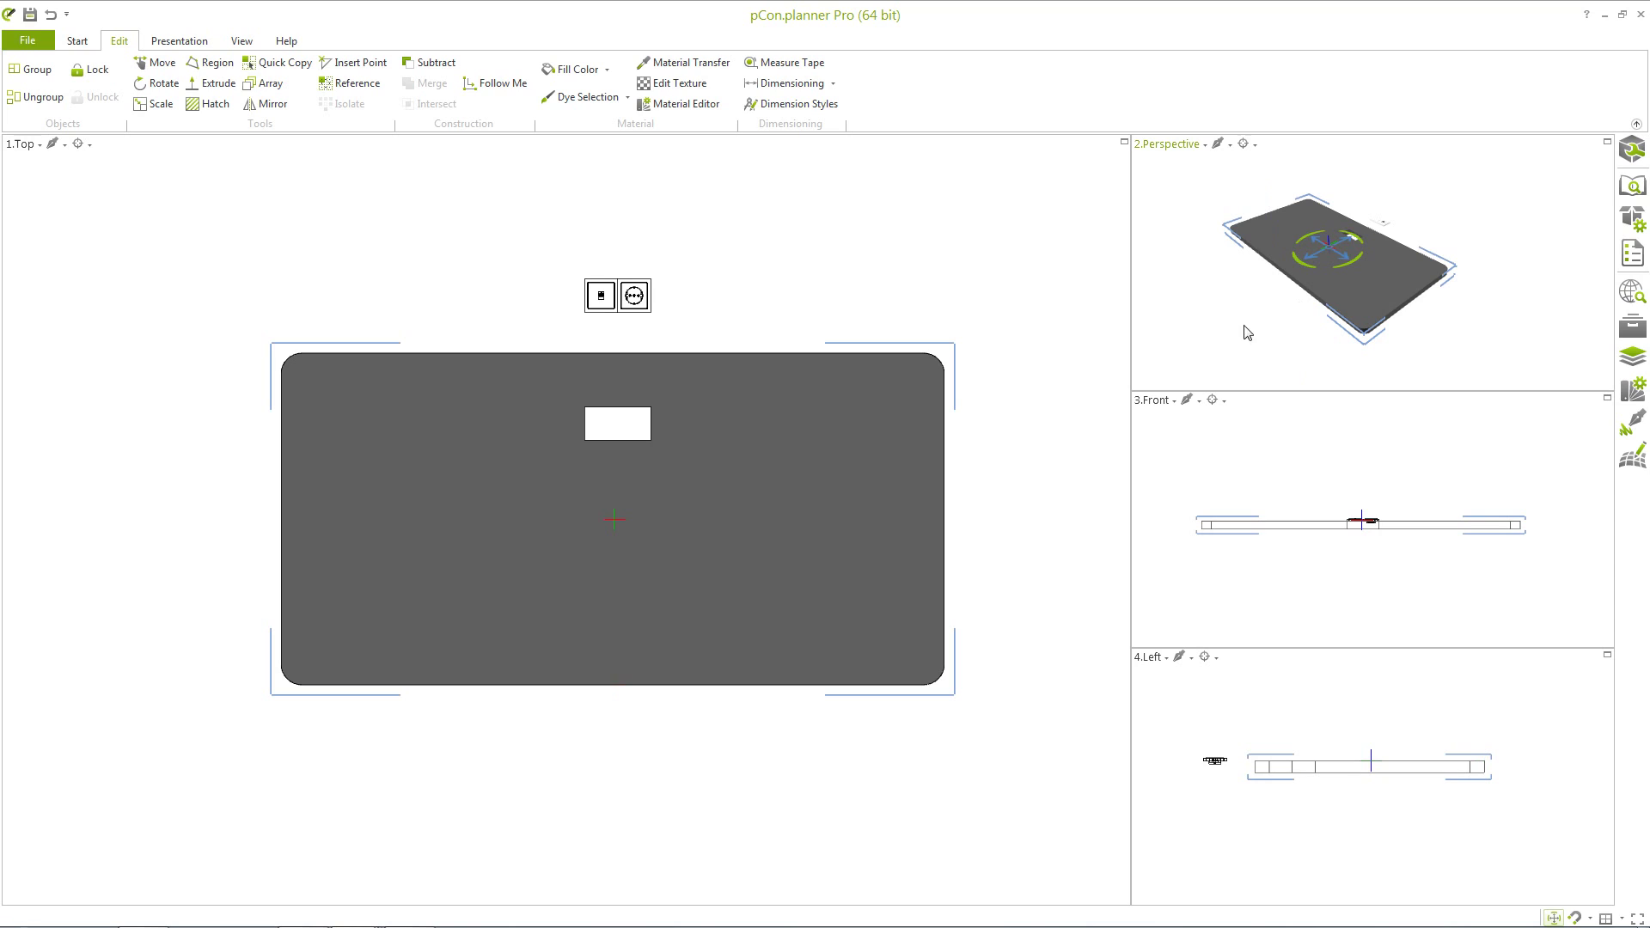
key(ctrl+v)
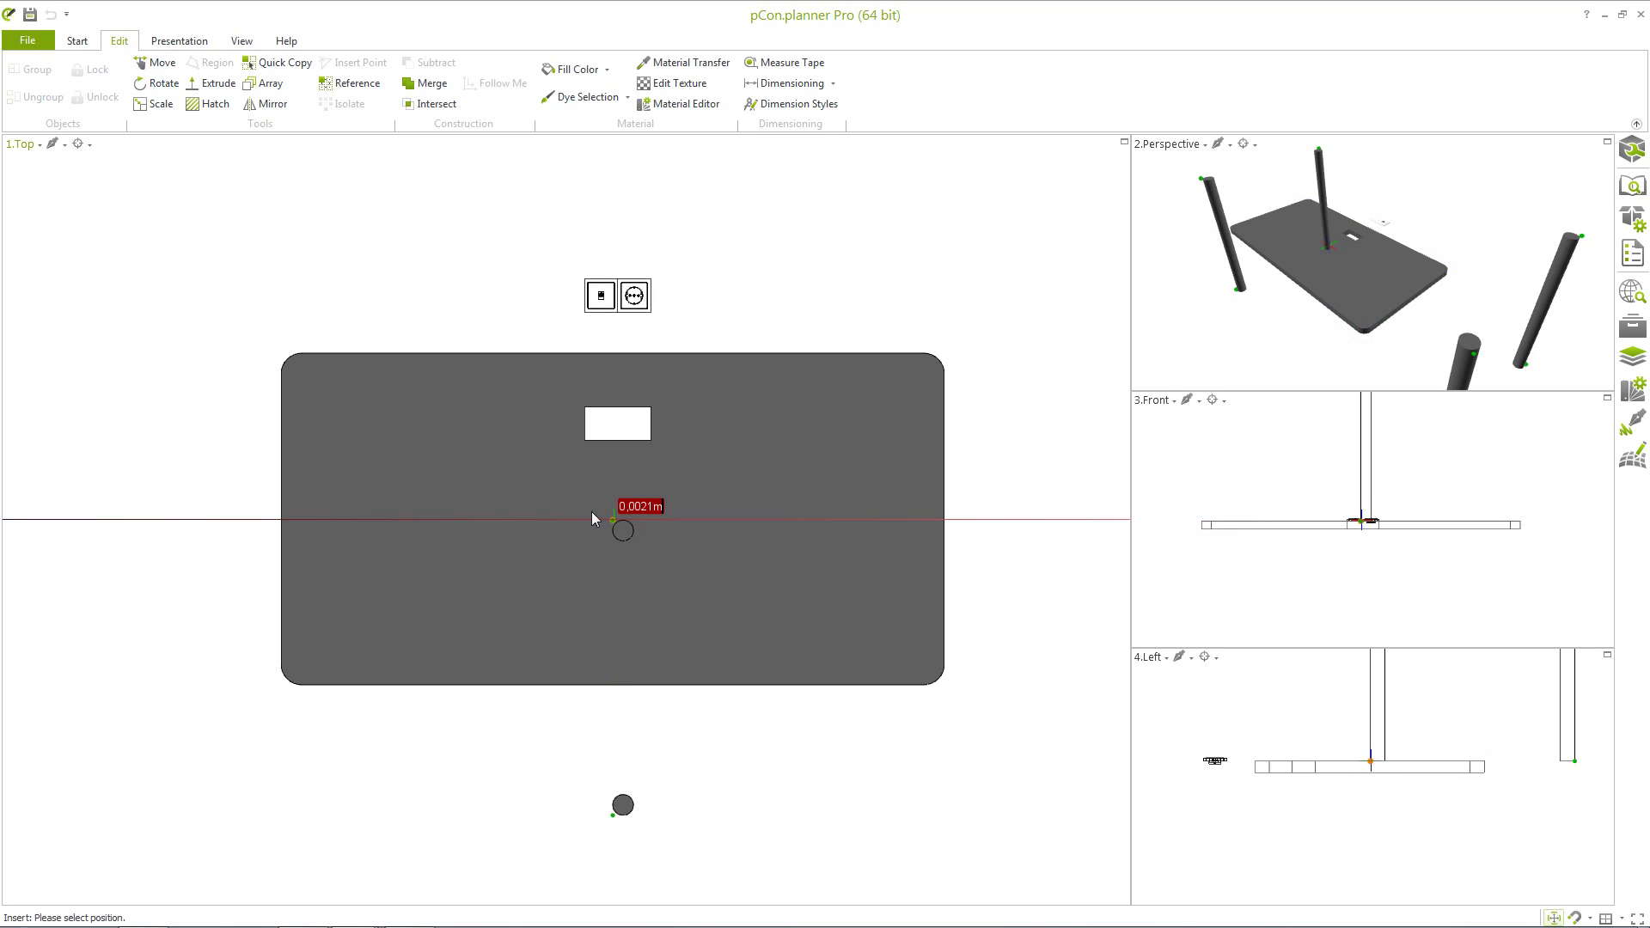
Place the four-leg base and lower it under the tabletop.
click(307, 380)
click(1361, 449)
click(1369, 610)
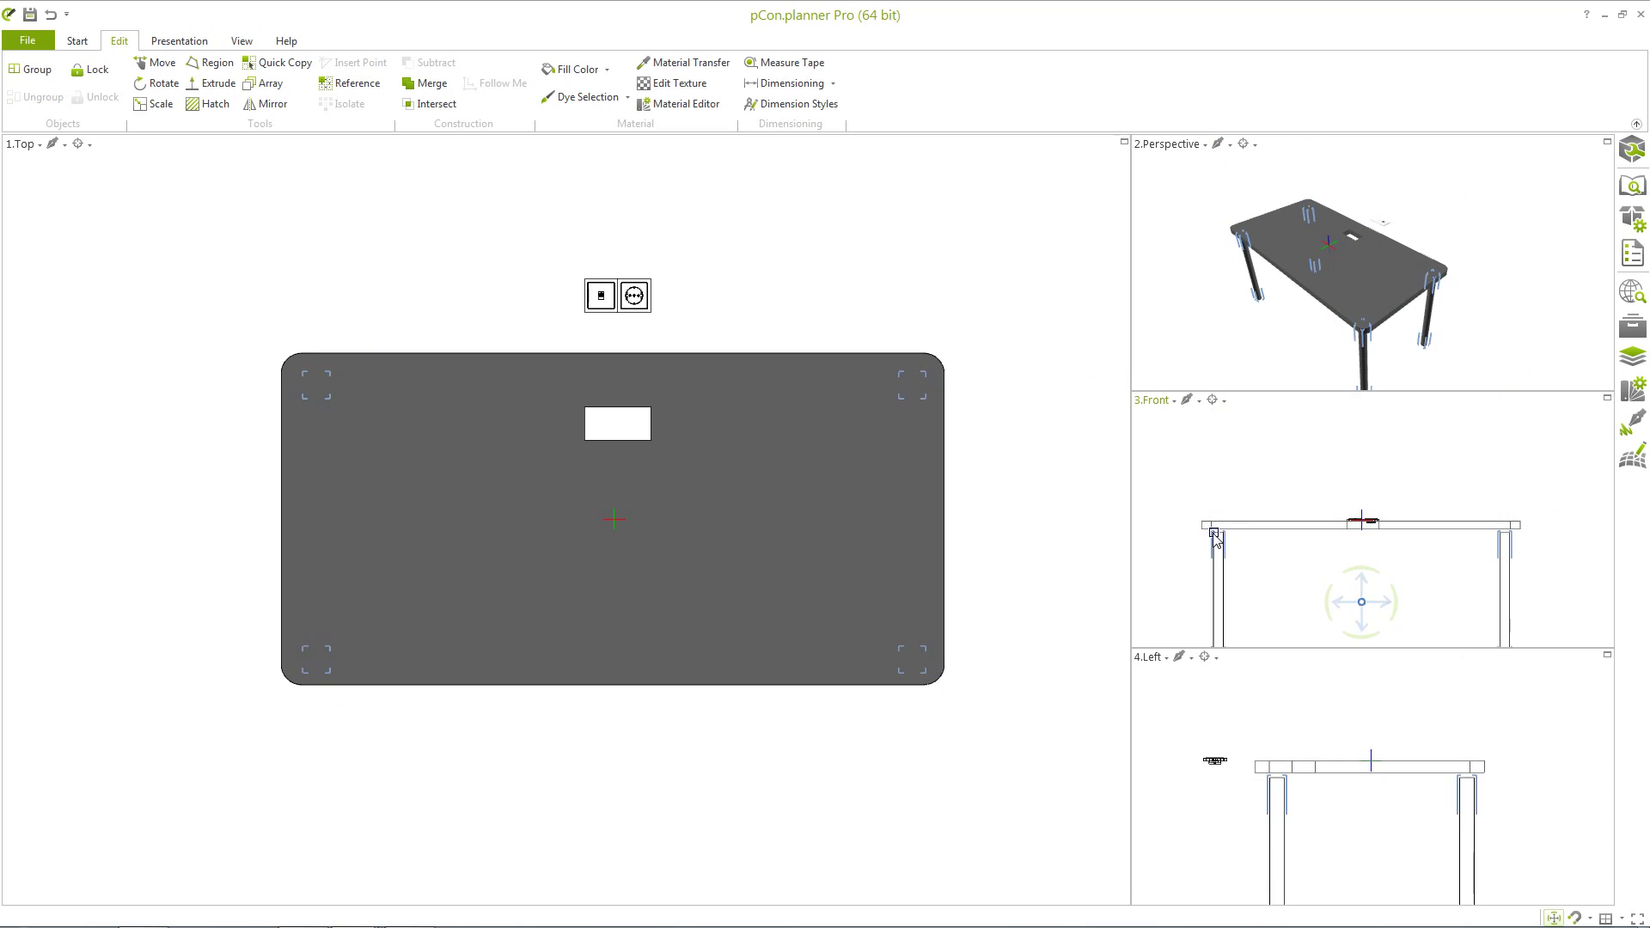
Move the socket back over its recess and open the World of materials catalog.
click(626, 295)
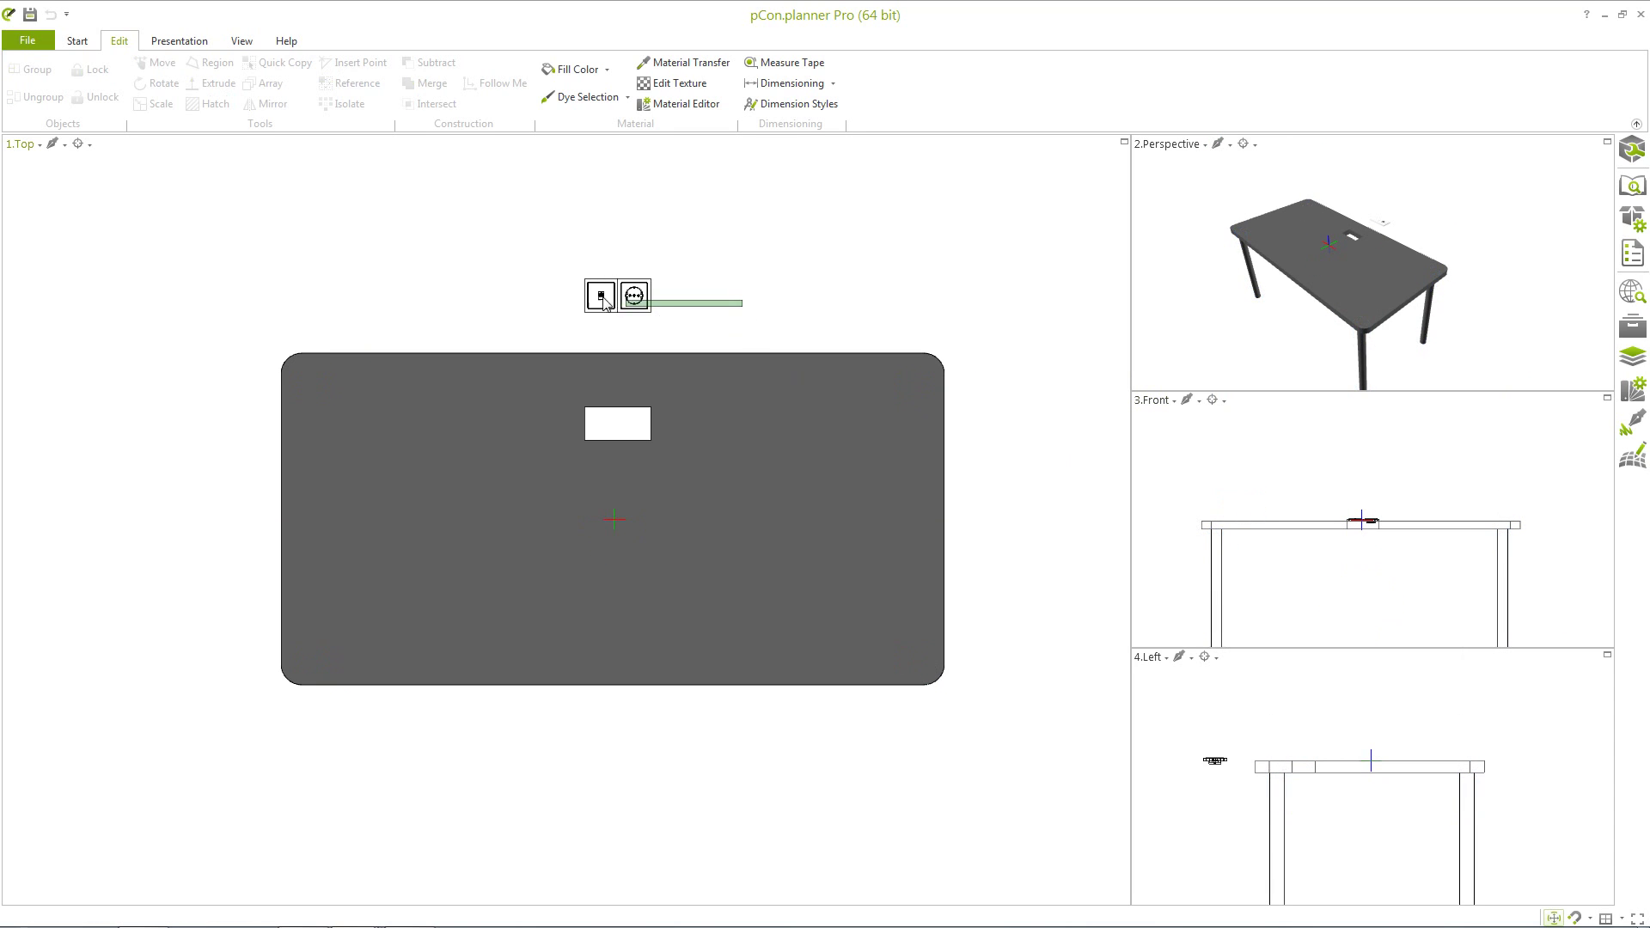
click(619, 292)
click(599, 455)
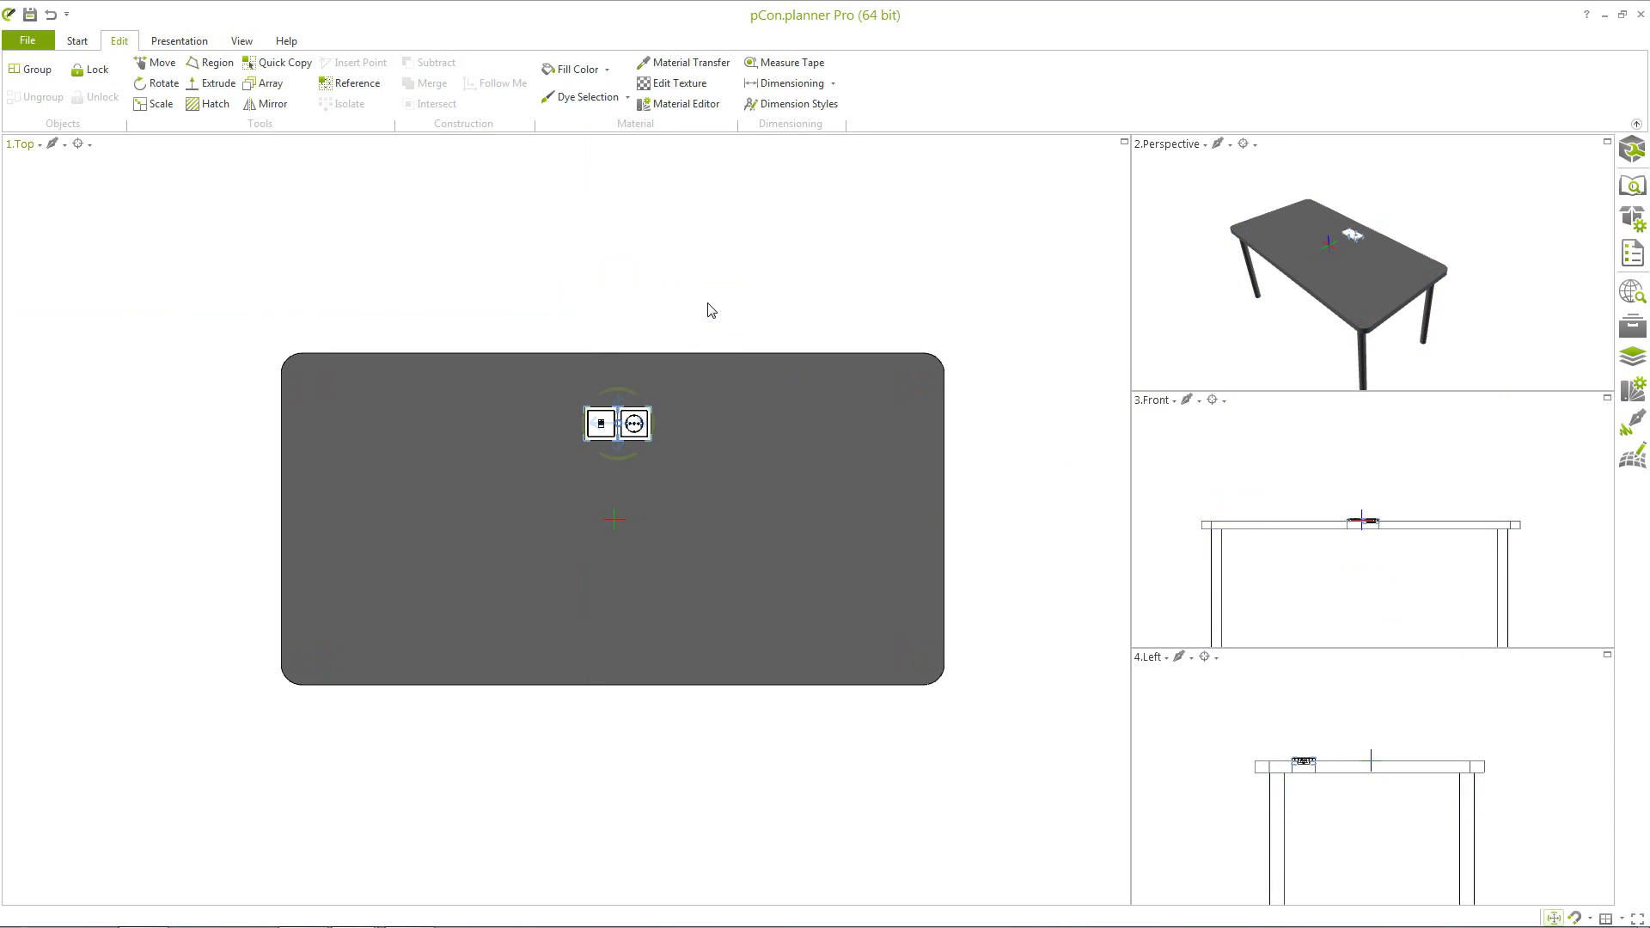
click(709, 309)
click(77, 41)
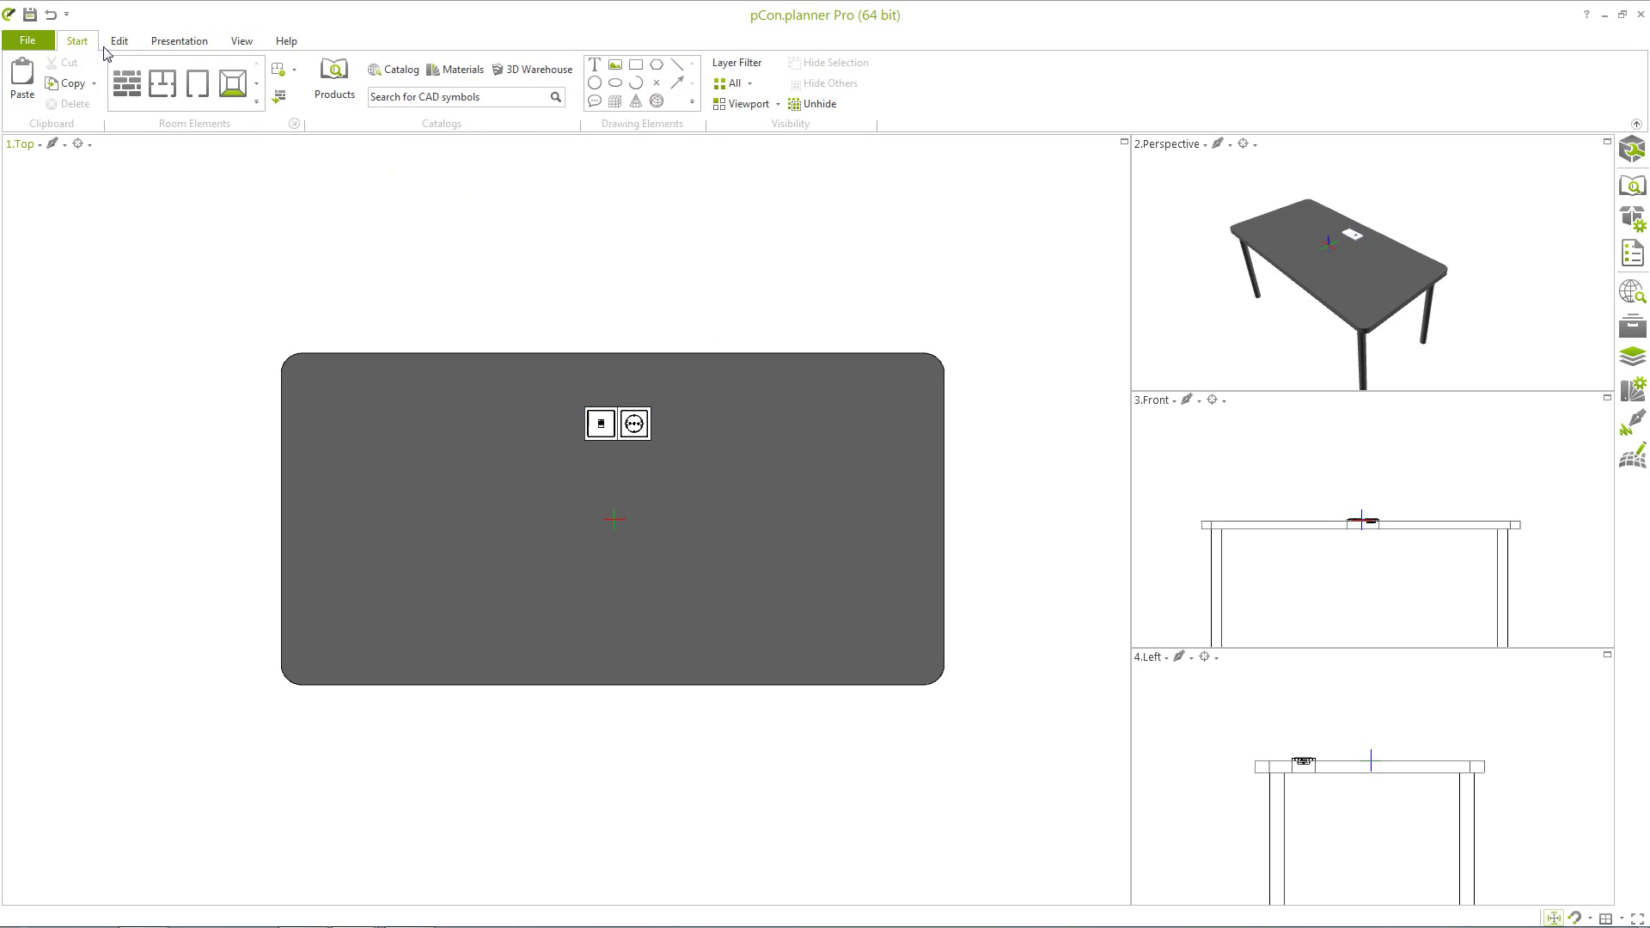
click(456, 70)
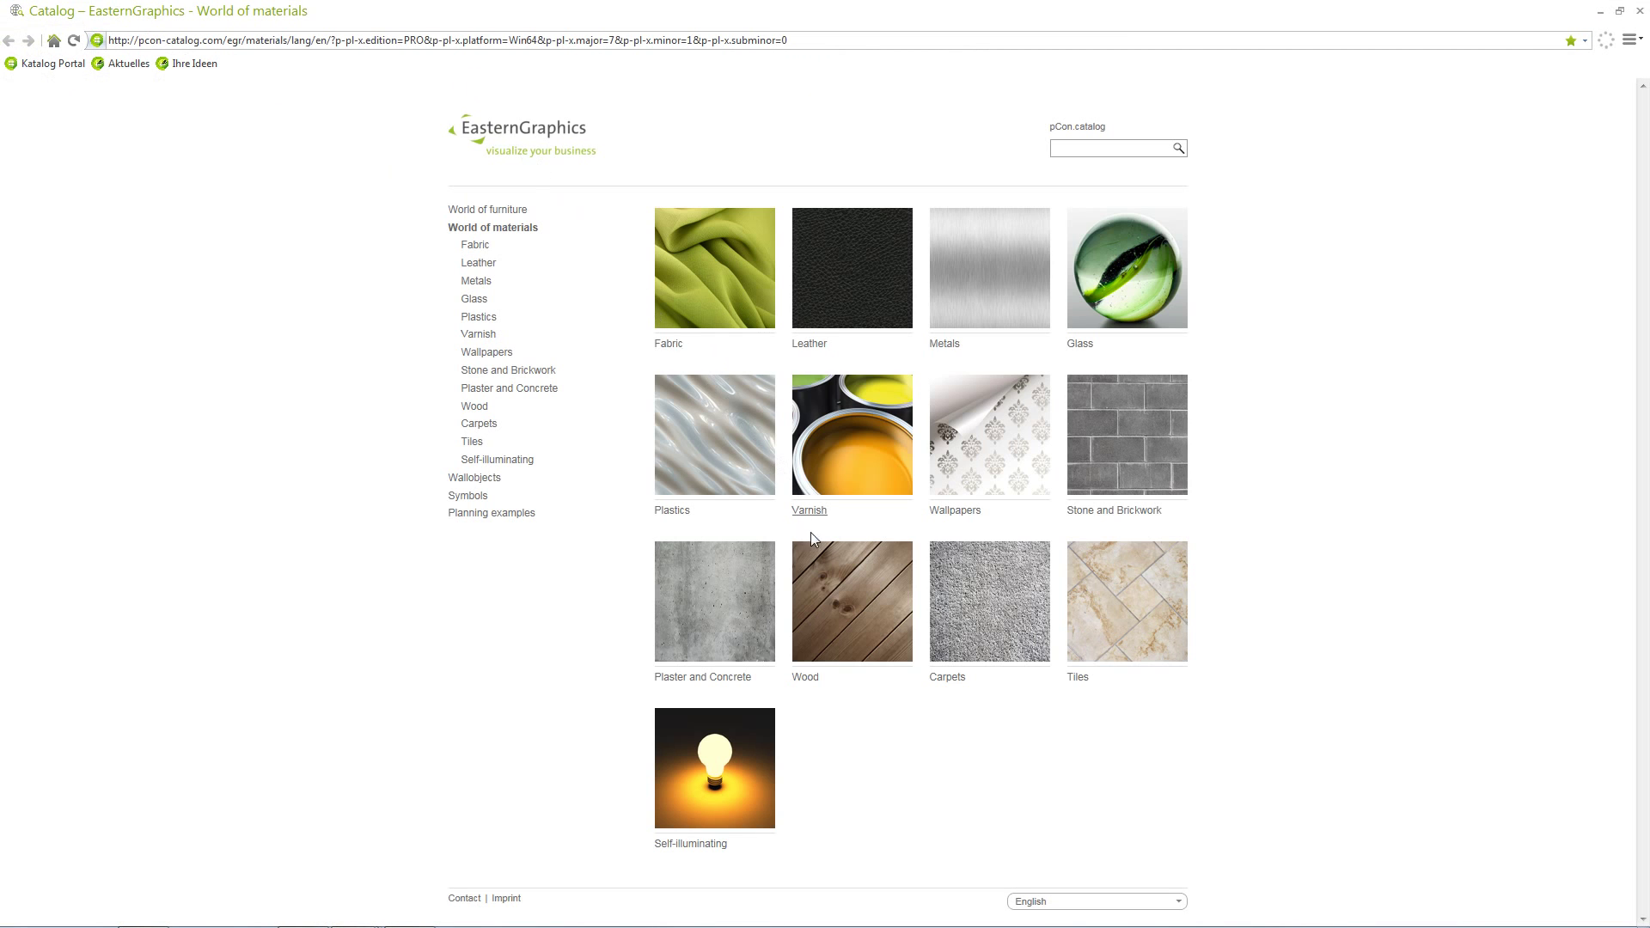
Apply the mahogany, dark veneer from Wood > Veneers to the tabletop.
click(821, 555)
click(817, 301)
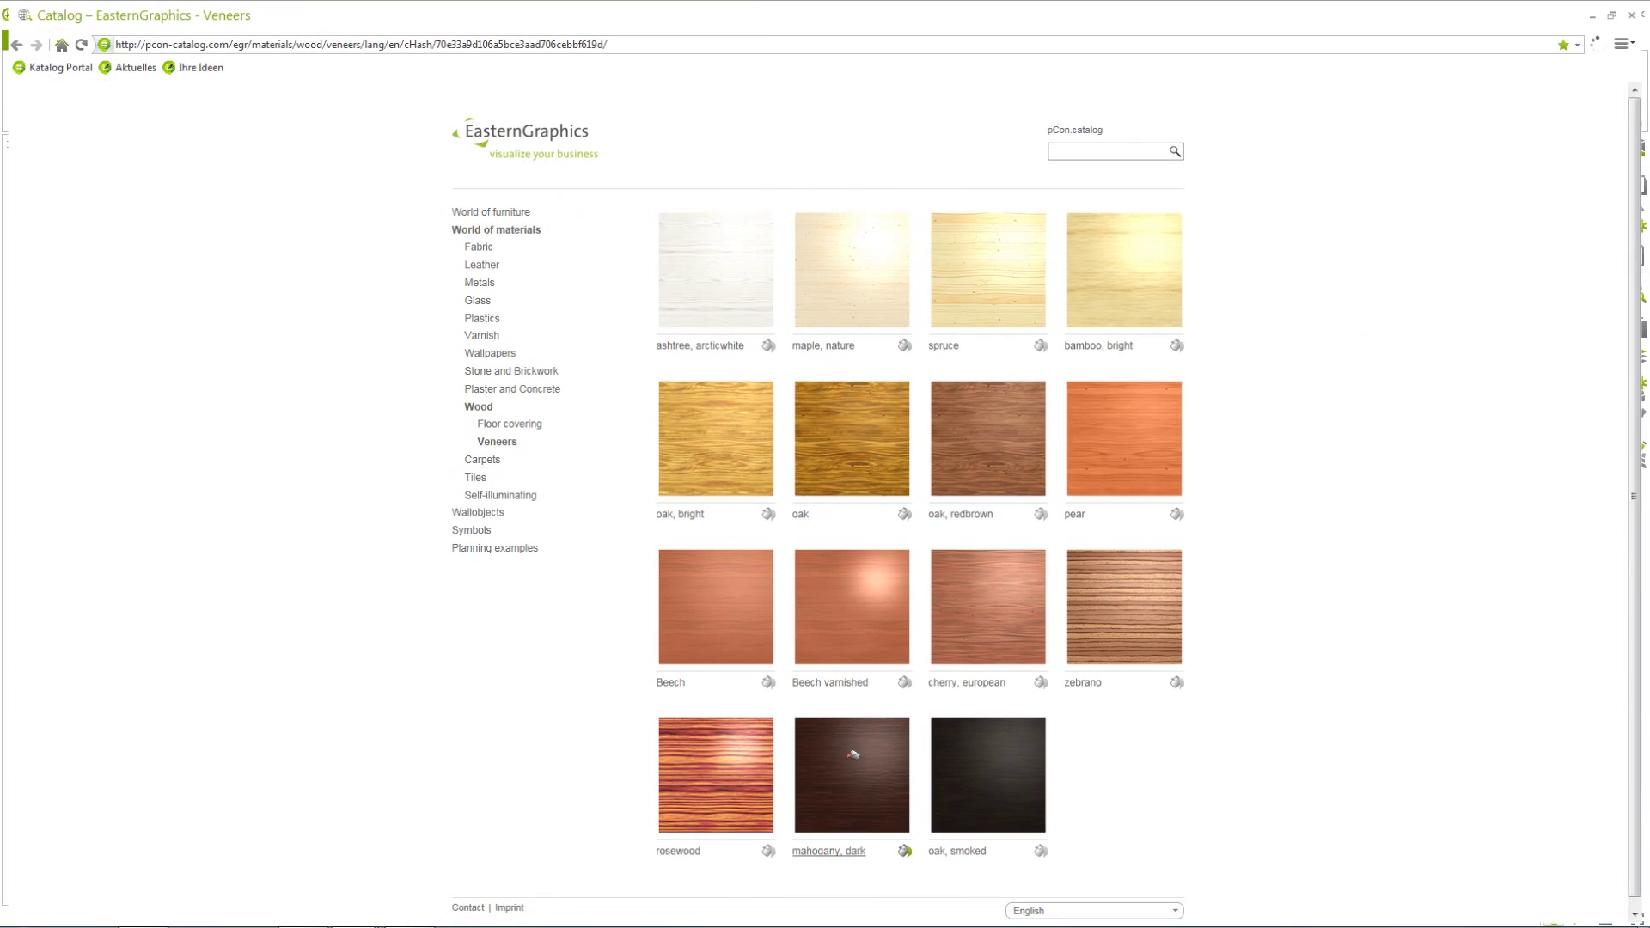
click(851, 751)
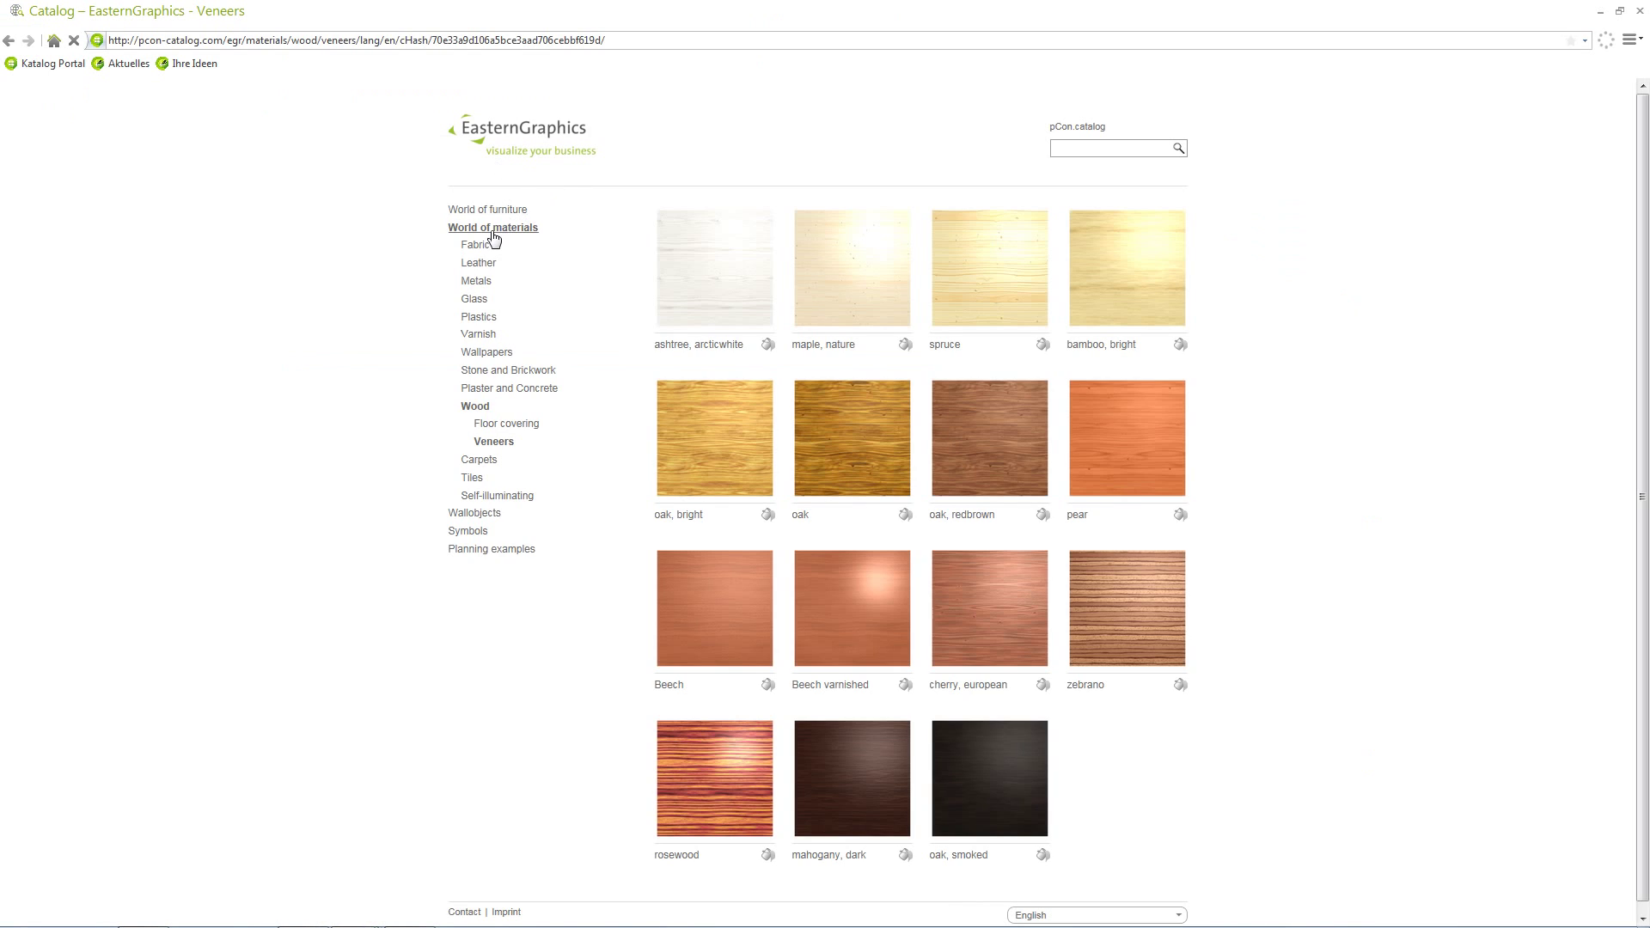
Apply a silver metal finish from Metals to the table legs, then close the catalog.
click(494, 228)
click(951, 310)
click(825, 778)
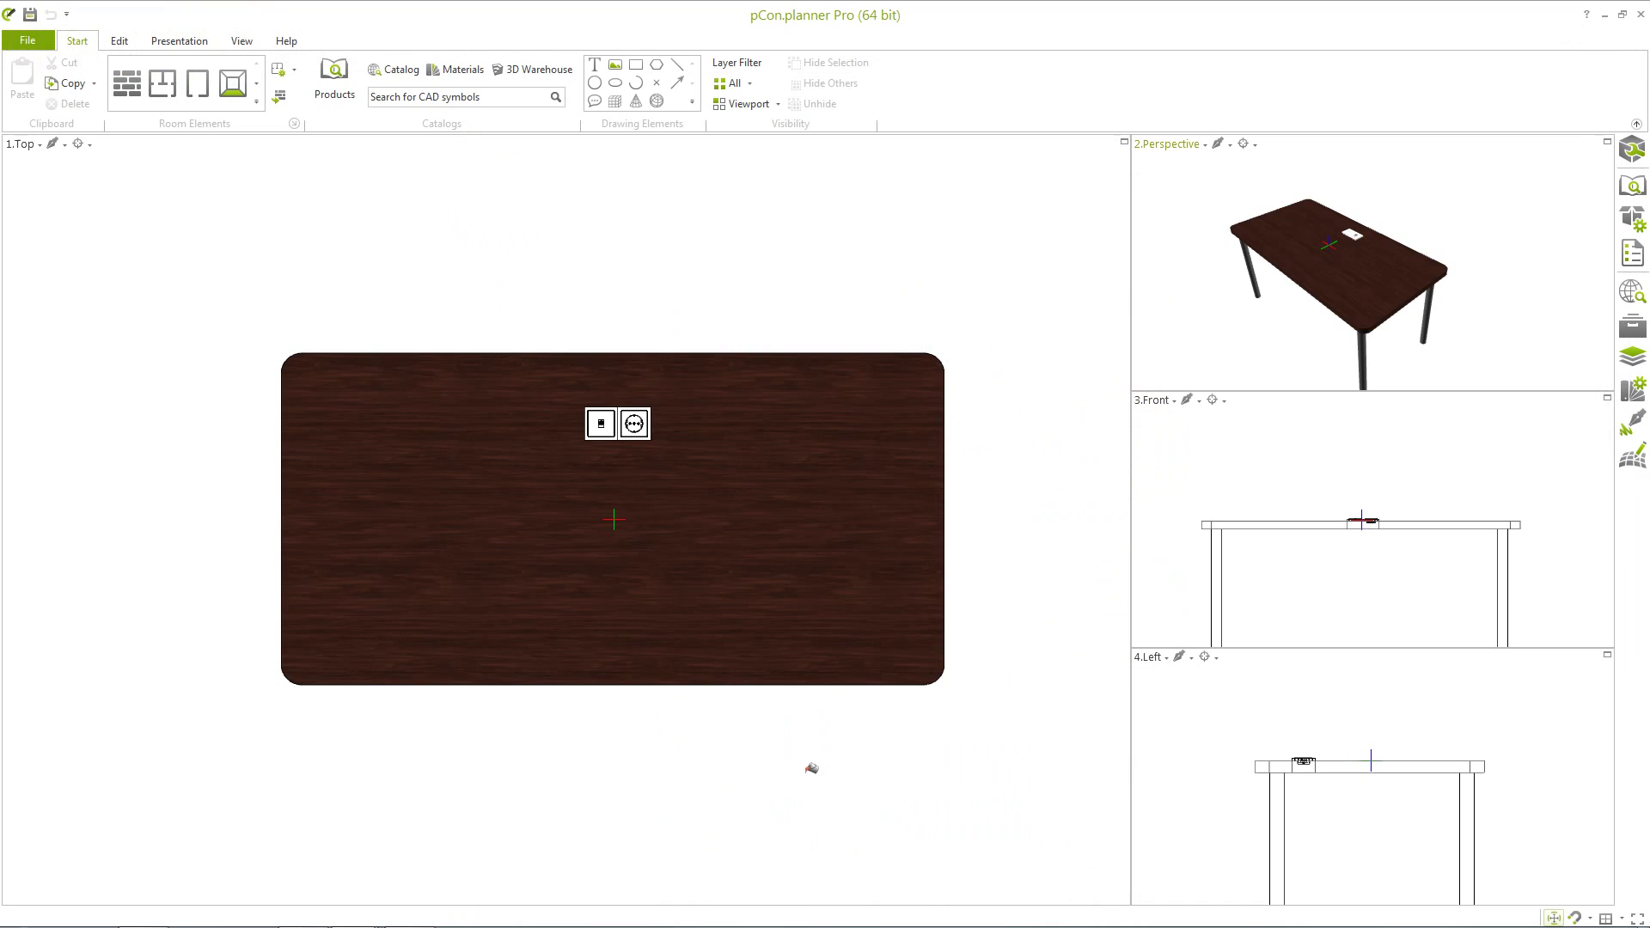
click(1369, 361)
click(1430, 326)
click(1255, 284)
middle_drag(1281, 327, 1279, 284)
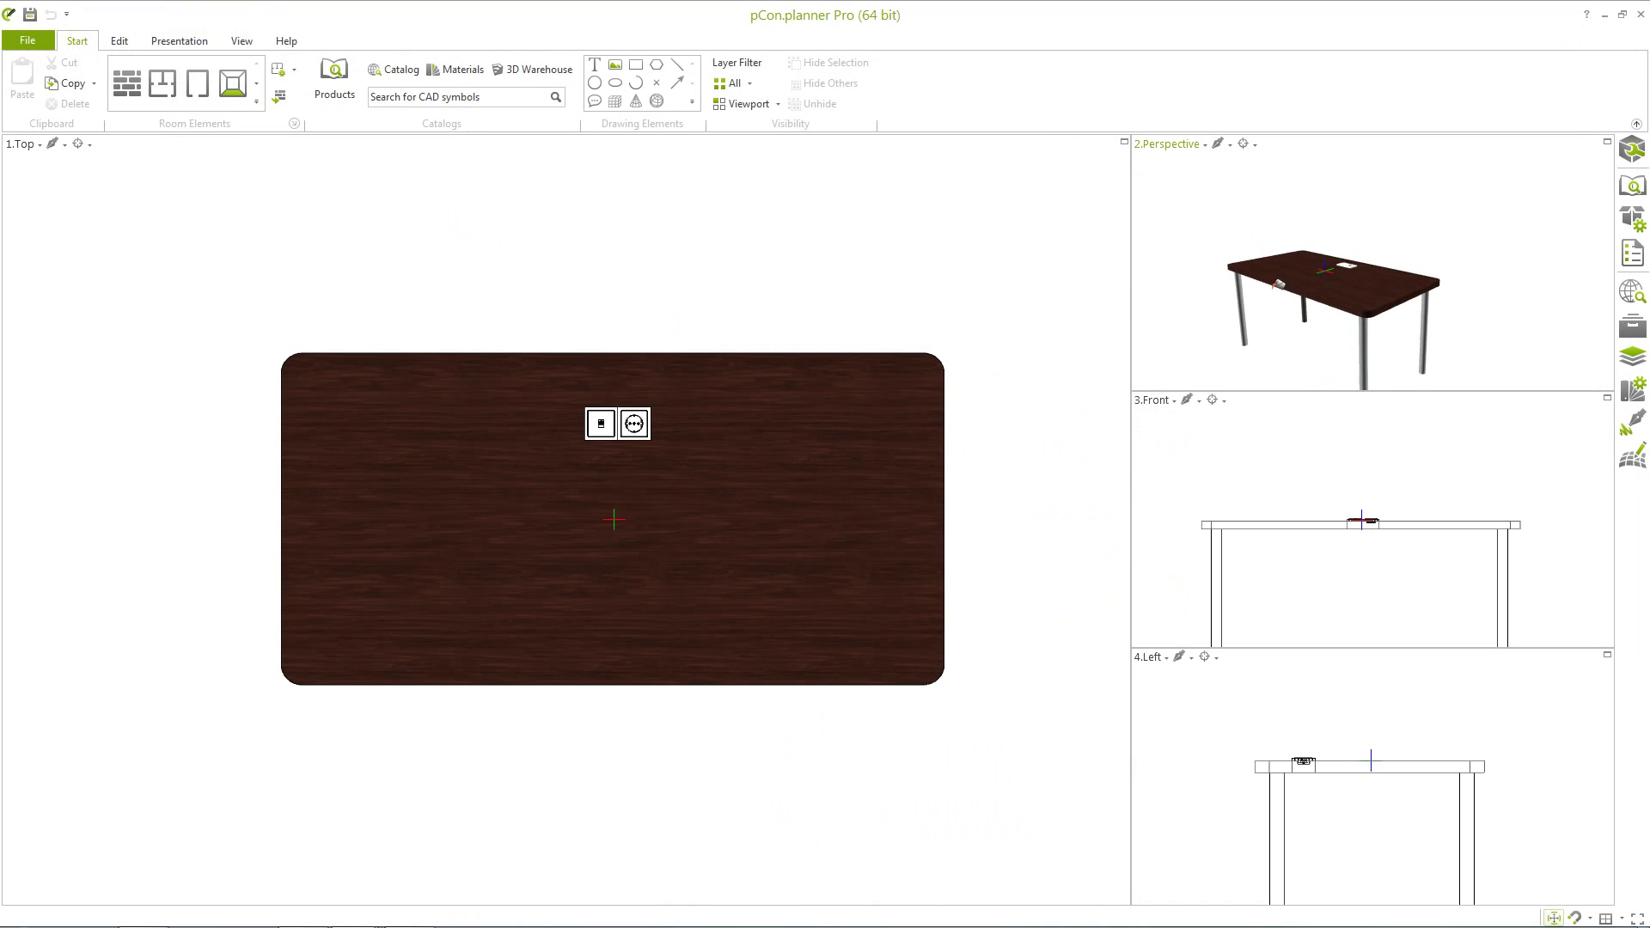
right_click(1303, 314)
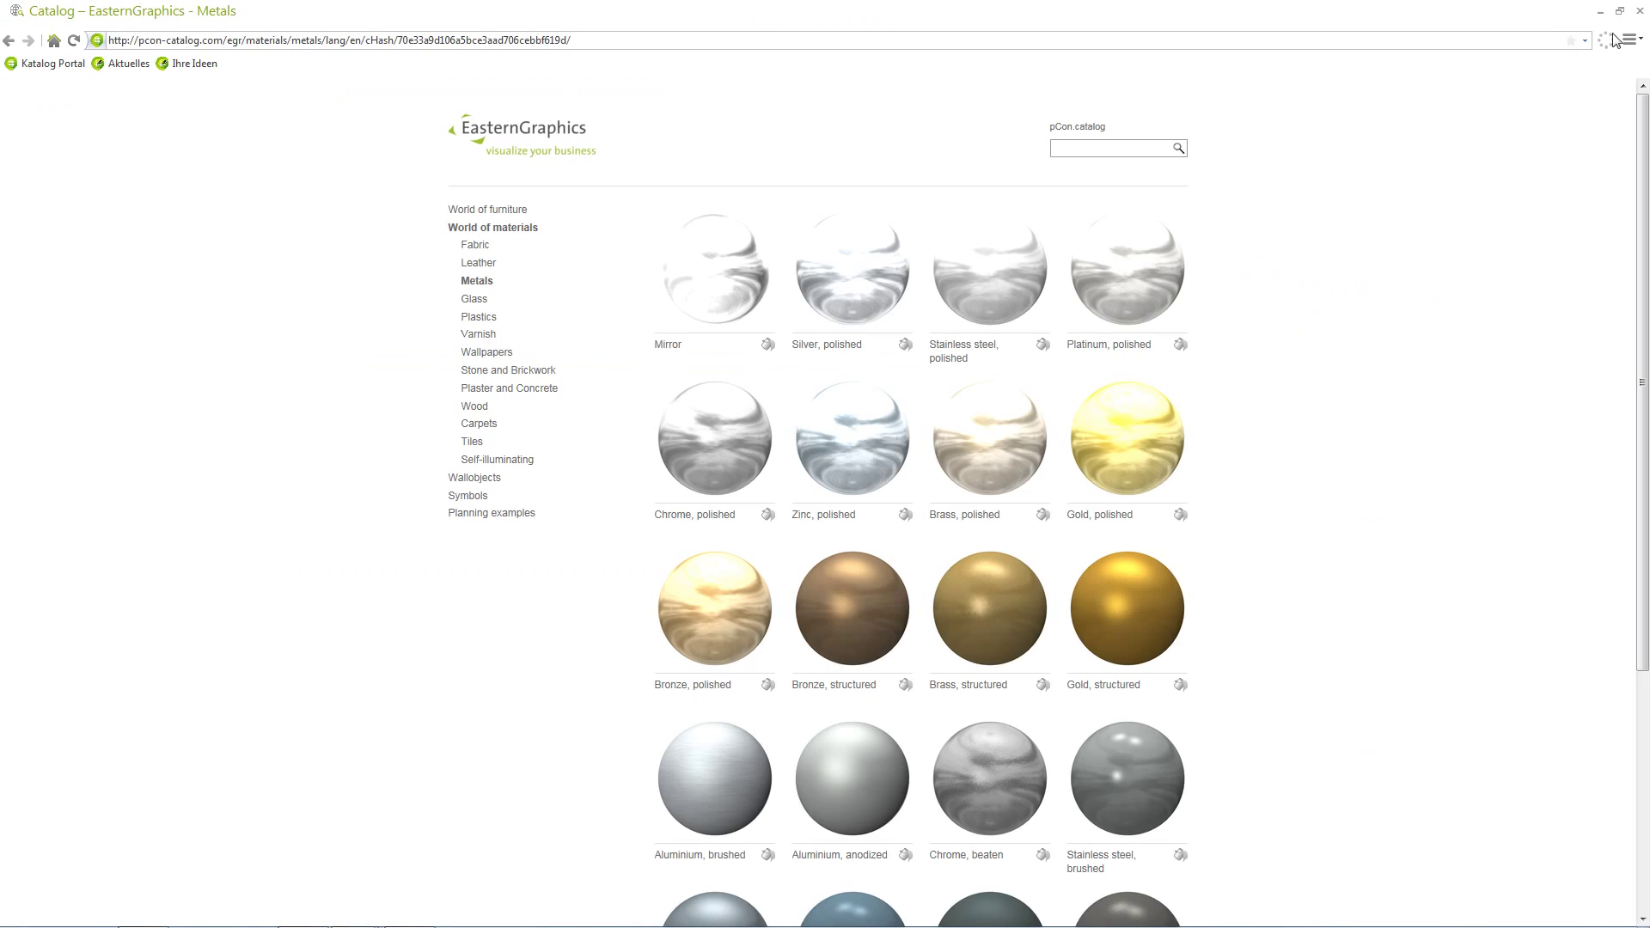
click(1639, 11)
click(1609, 141)
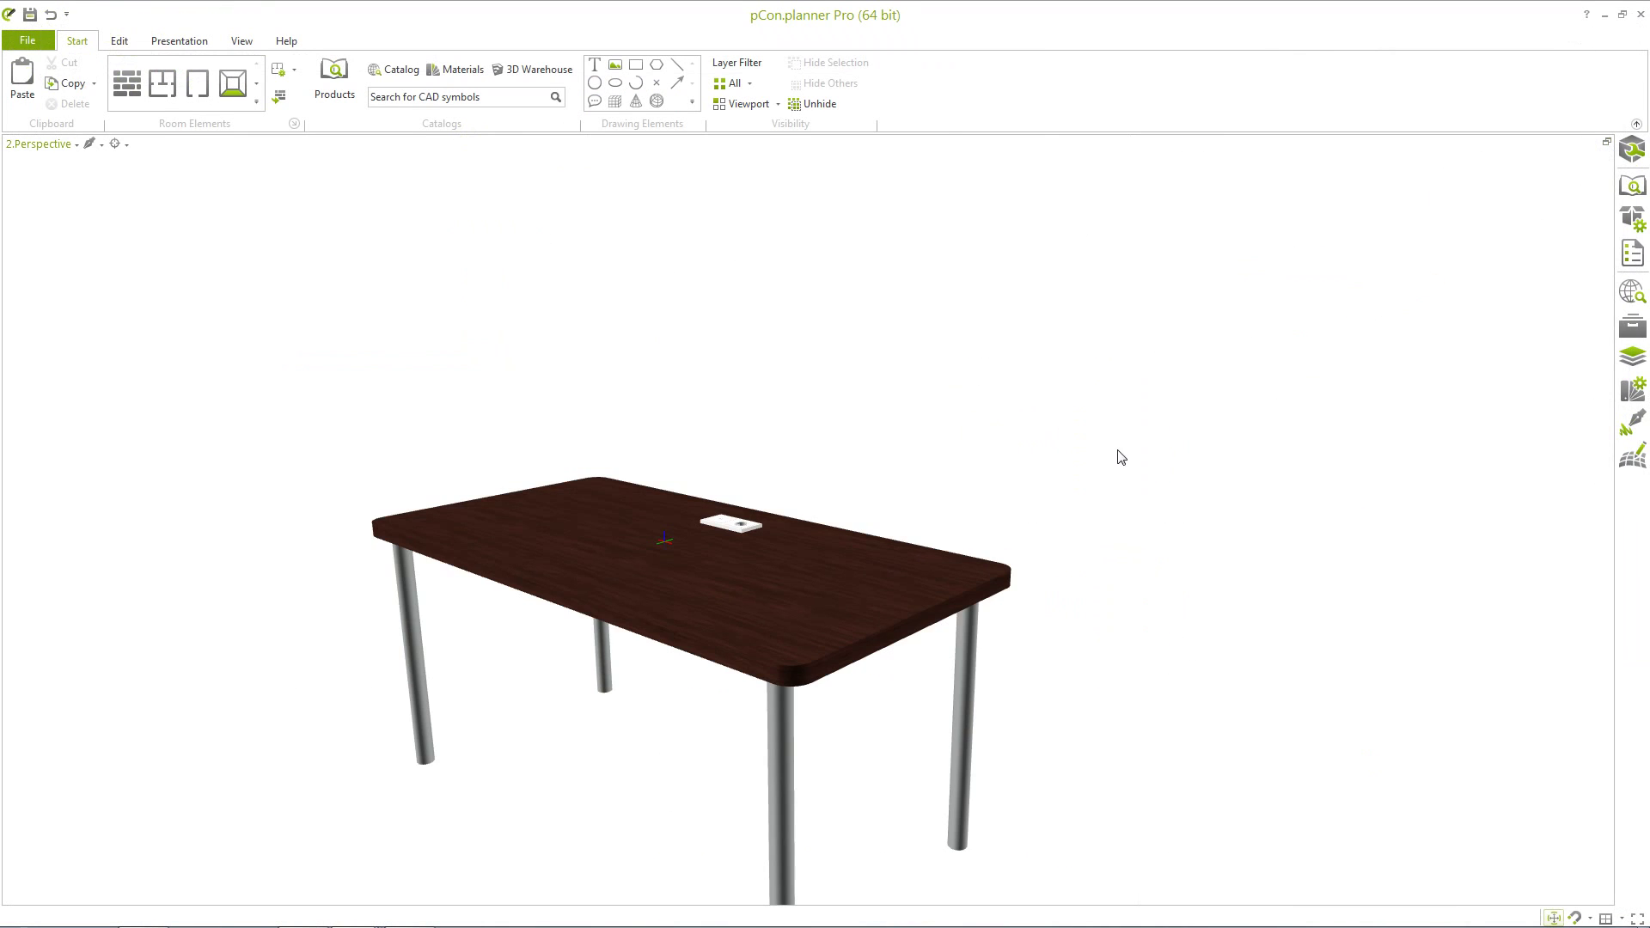
middle_drag(675, 646, 587, 564)
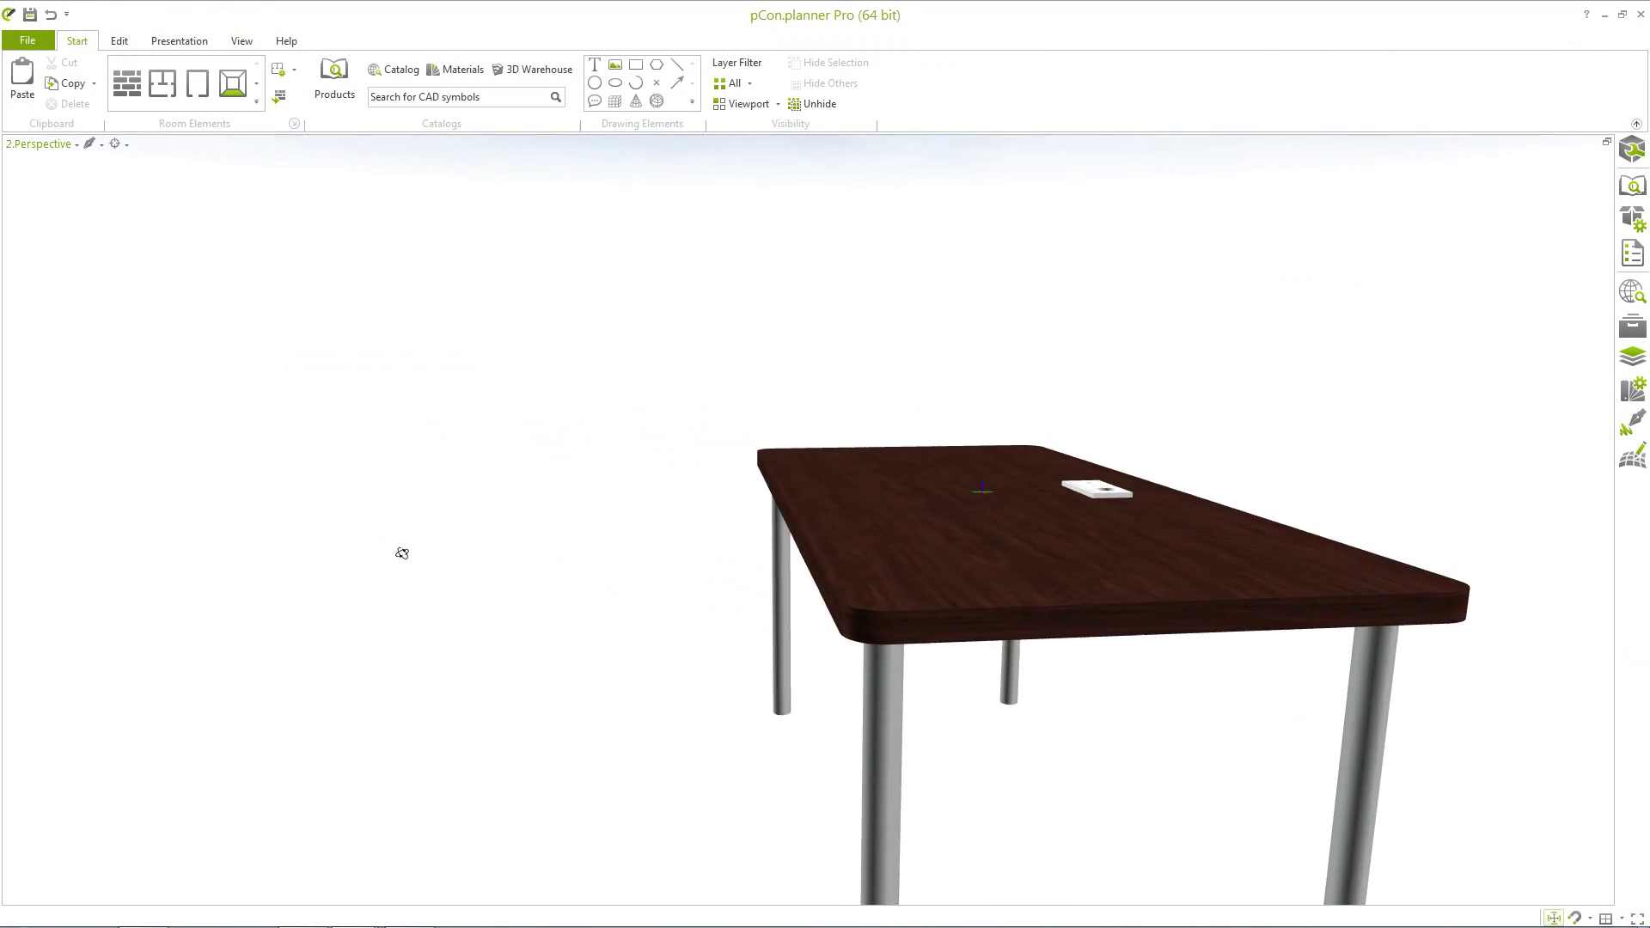
drag(402, 554, 583, 616)
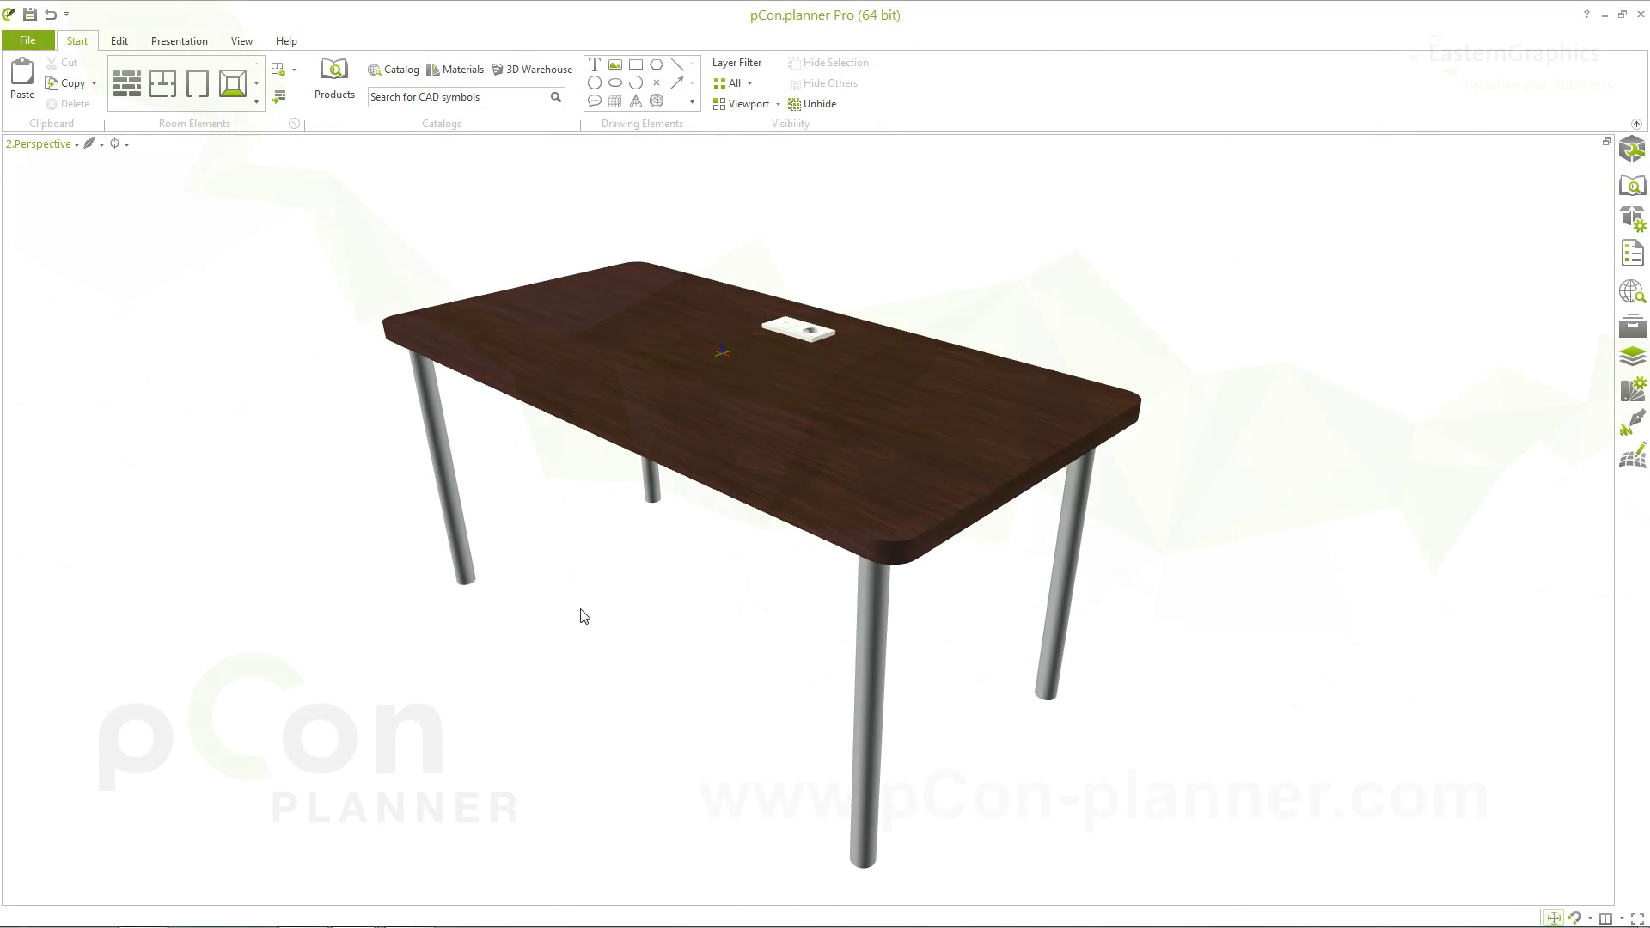